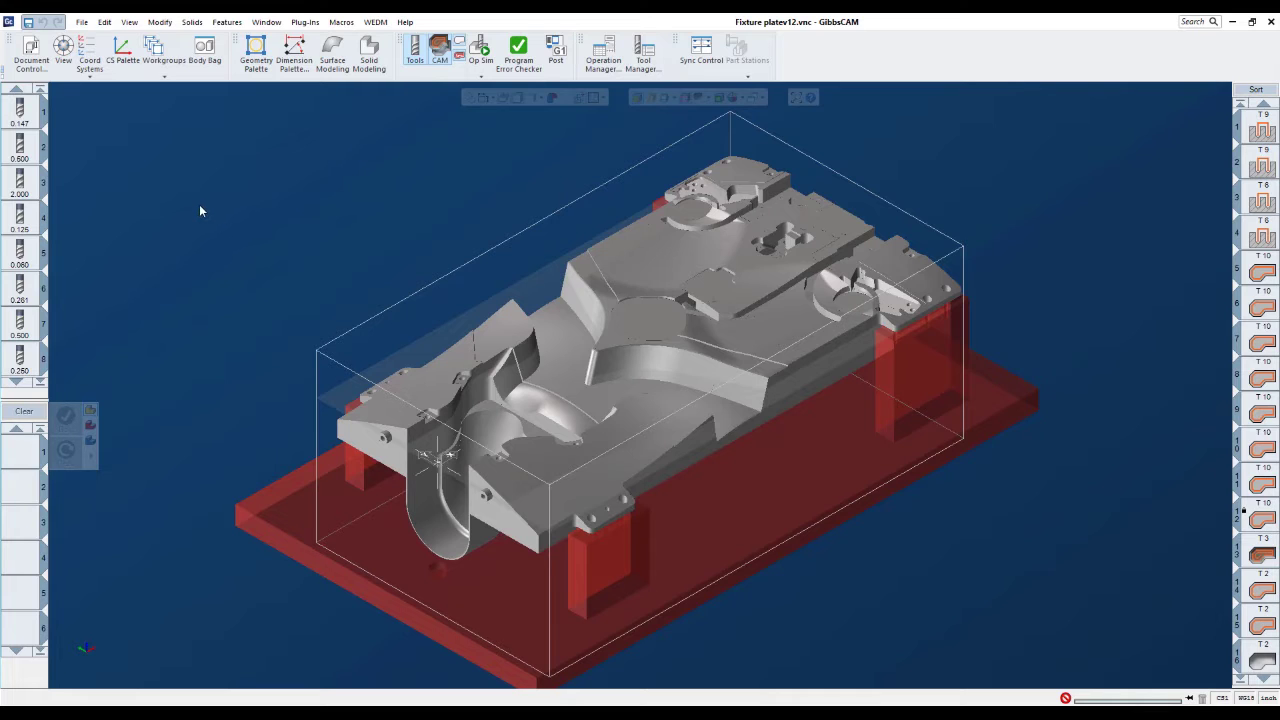
click(84, 22)
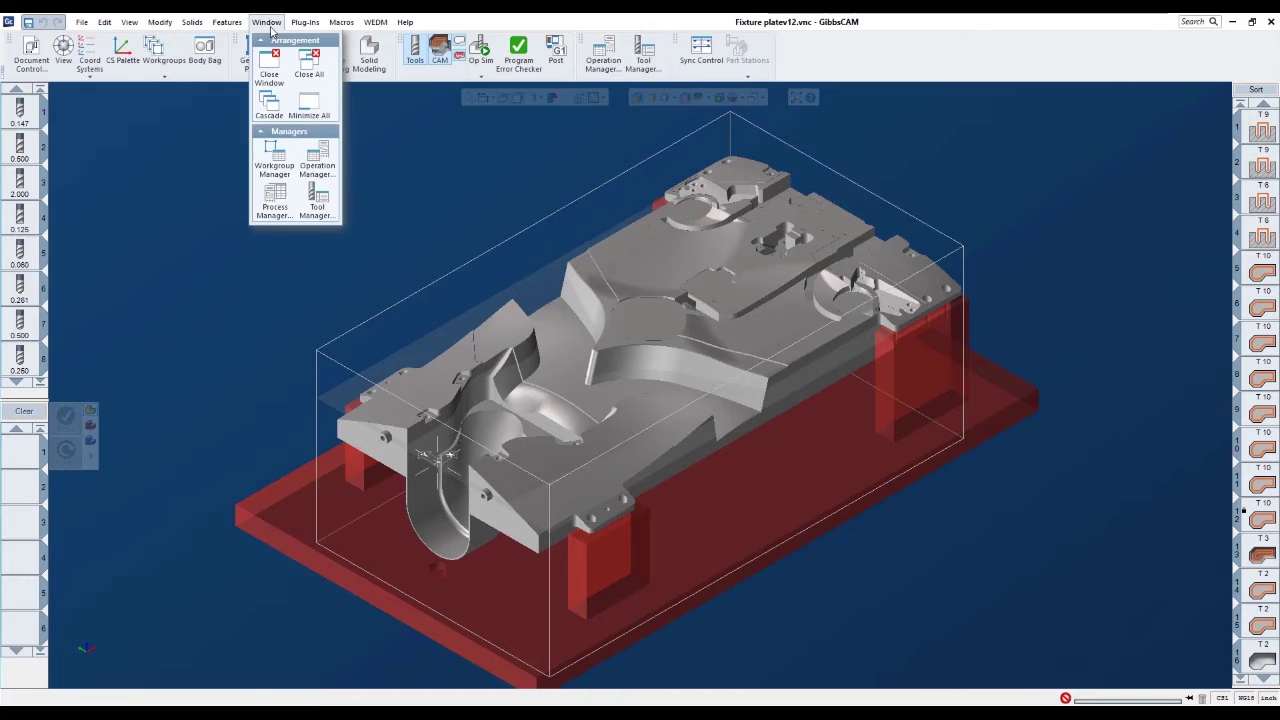
mouse_move(308, 24)
mouse_move(81, 24)
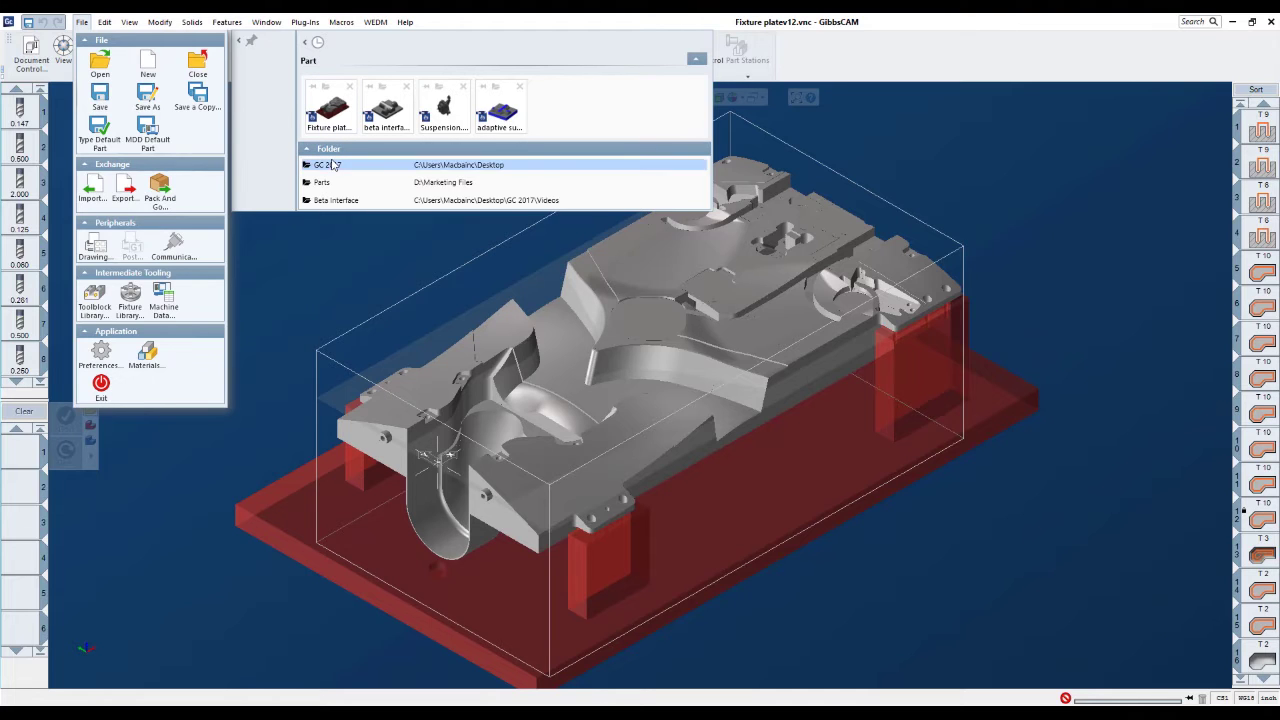
click(286, 251)
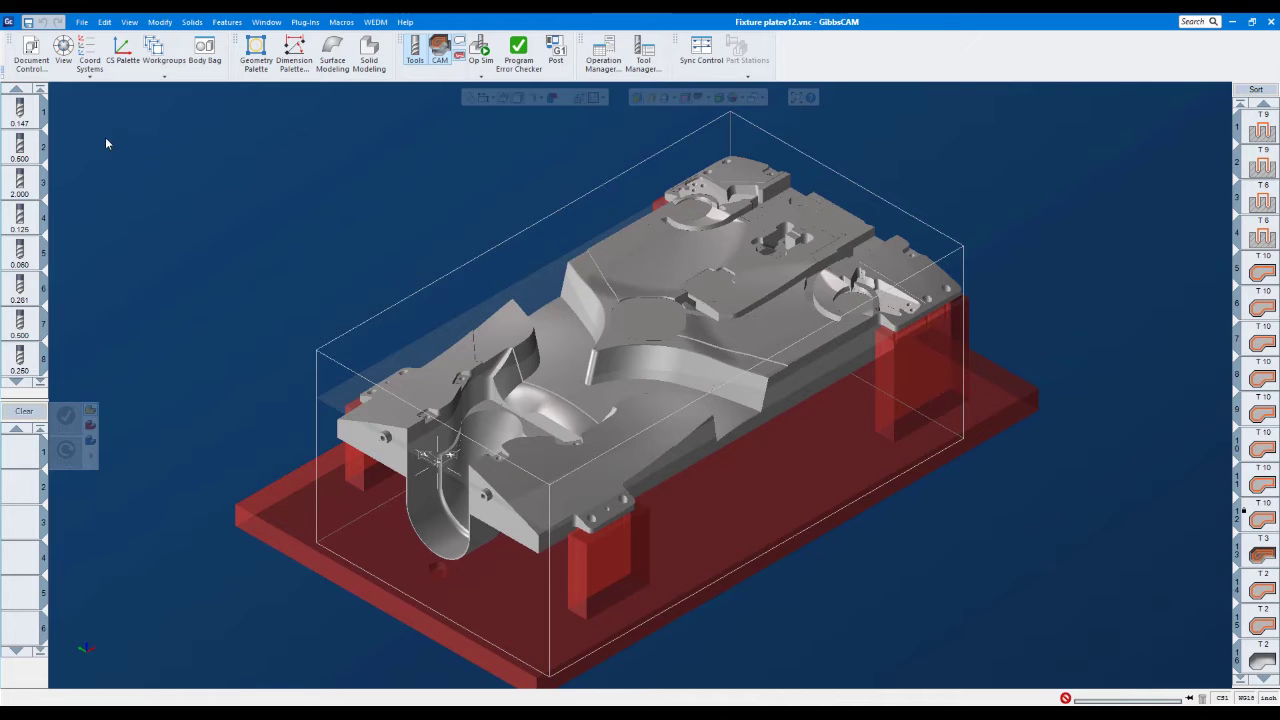
- Switch the main toolbars to their compact size with labels beside the icons and restore the full size
click(3, 82)
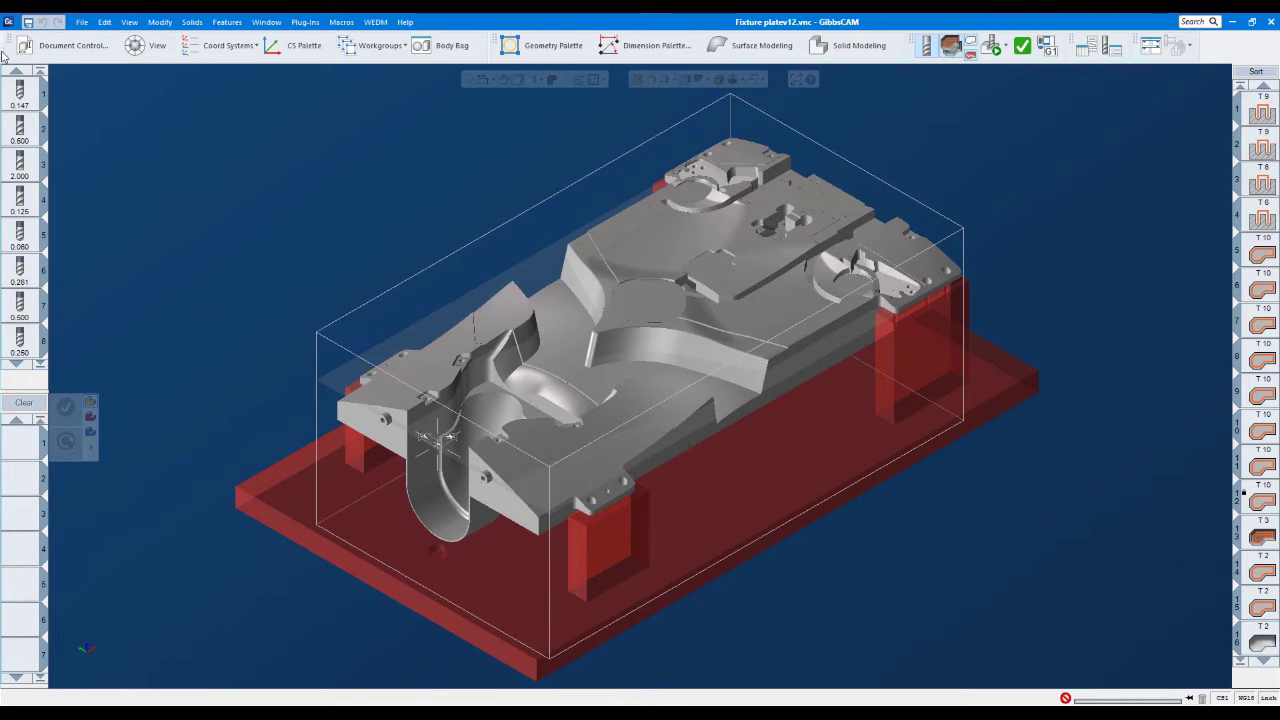
click(3, 55)
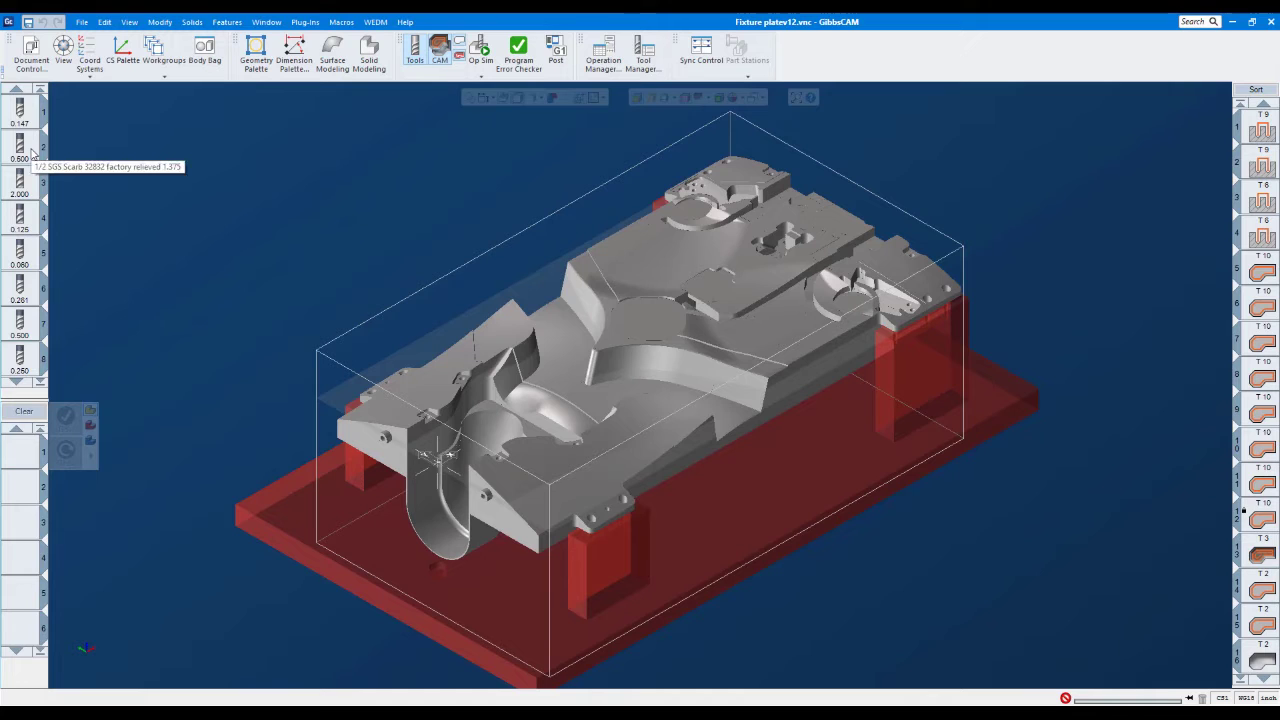
- Display the tool, process and operation lists with small icons, and restore the large icons and the tool list's height
right_click(15, 460)
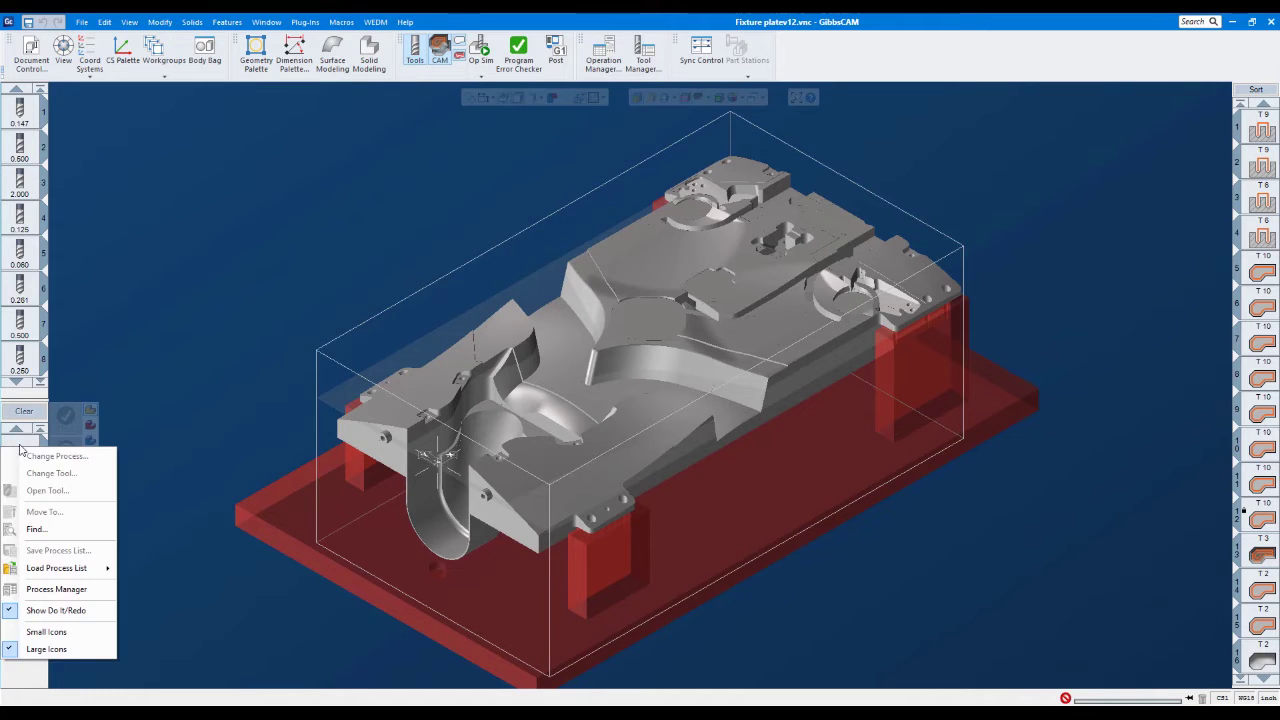
click(46, 632)
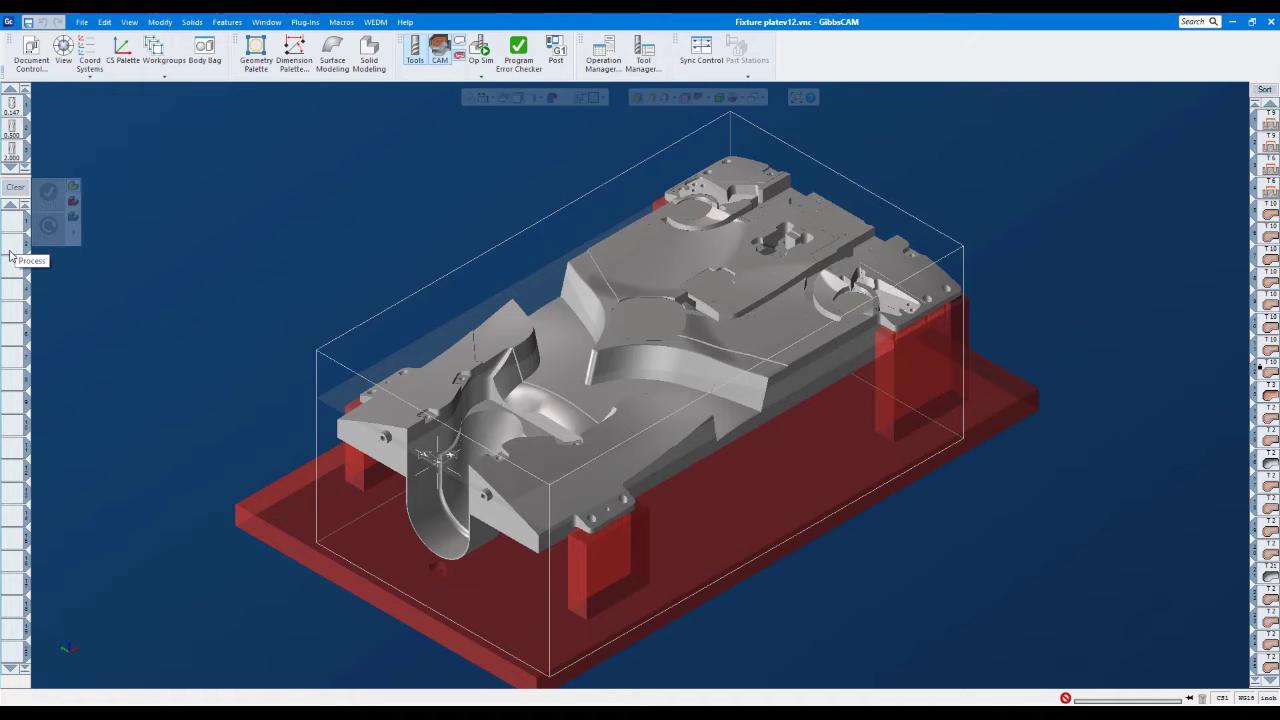
right_click(10, 254)
click(34, 455)
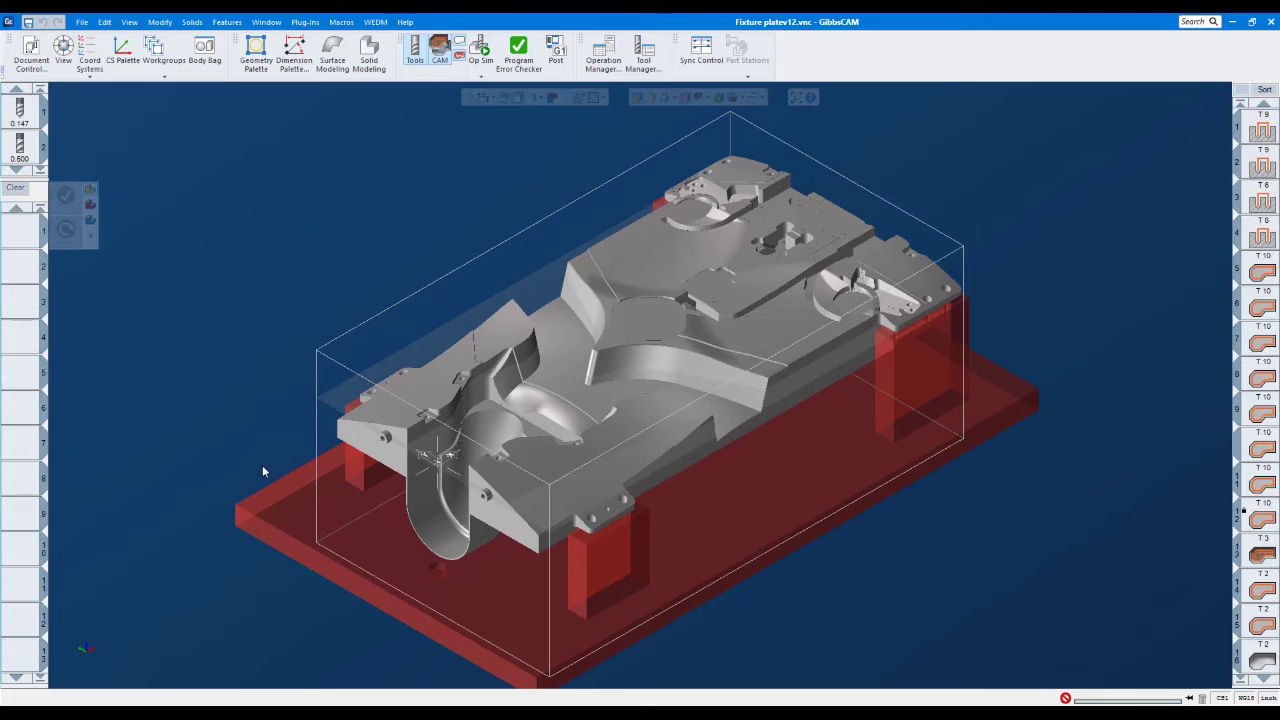
drag(34, 178, 34, 402)
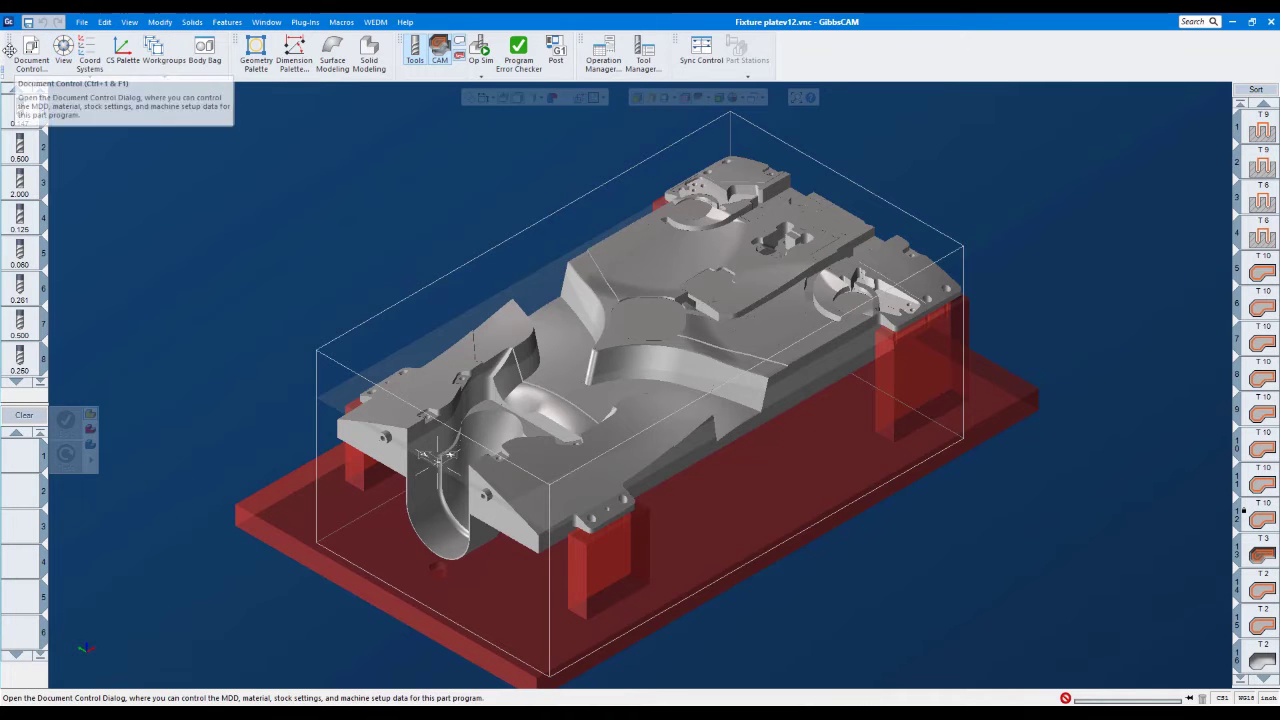
- Float the Actions and Summaries toolbars over the model view and dock them again with Summaries between Actions and CAD
drag(8, 46, 190, 165)
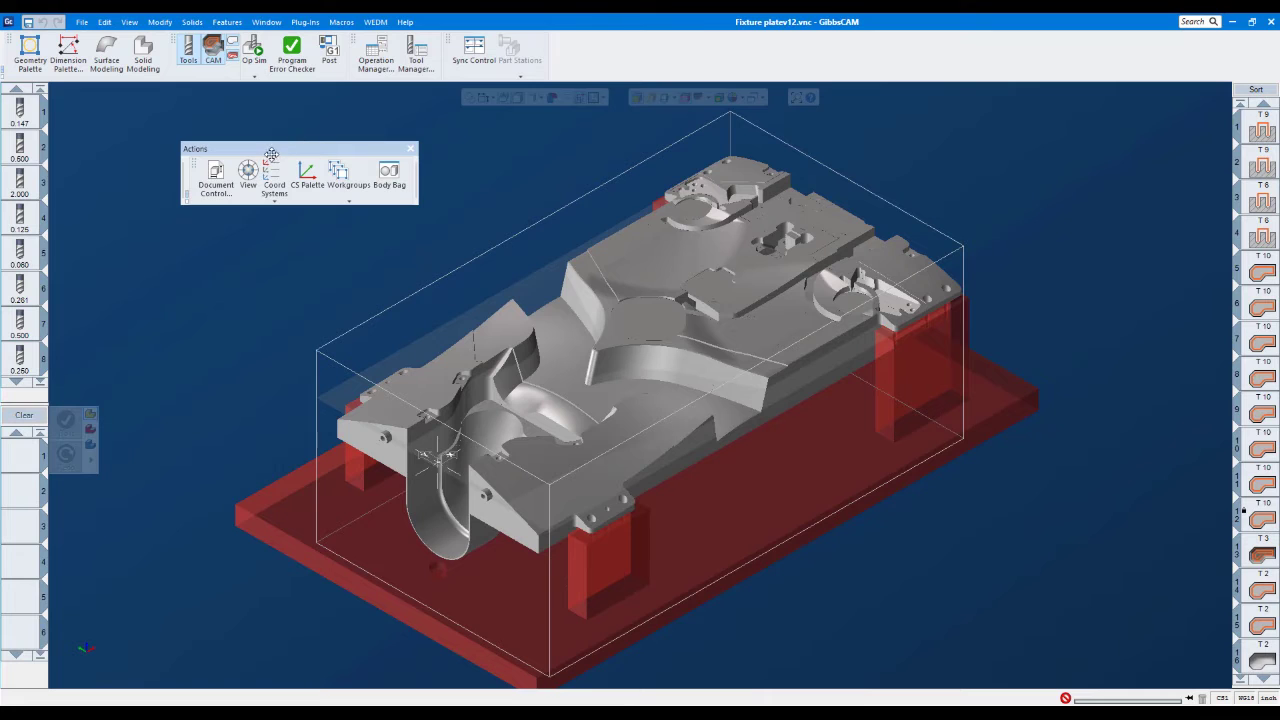
drag(268, 152, 400, 171)
click(341, 21)
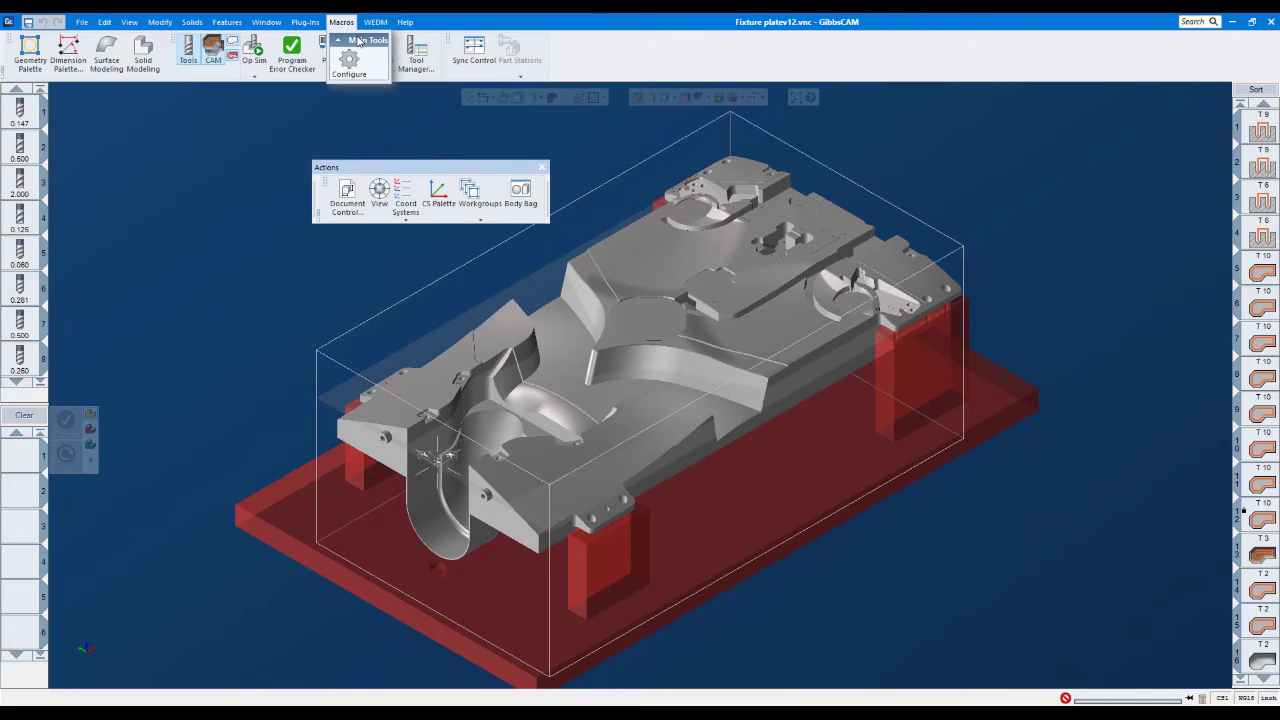
click(180, 180)
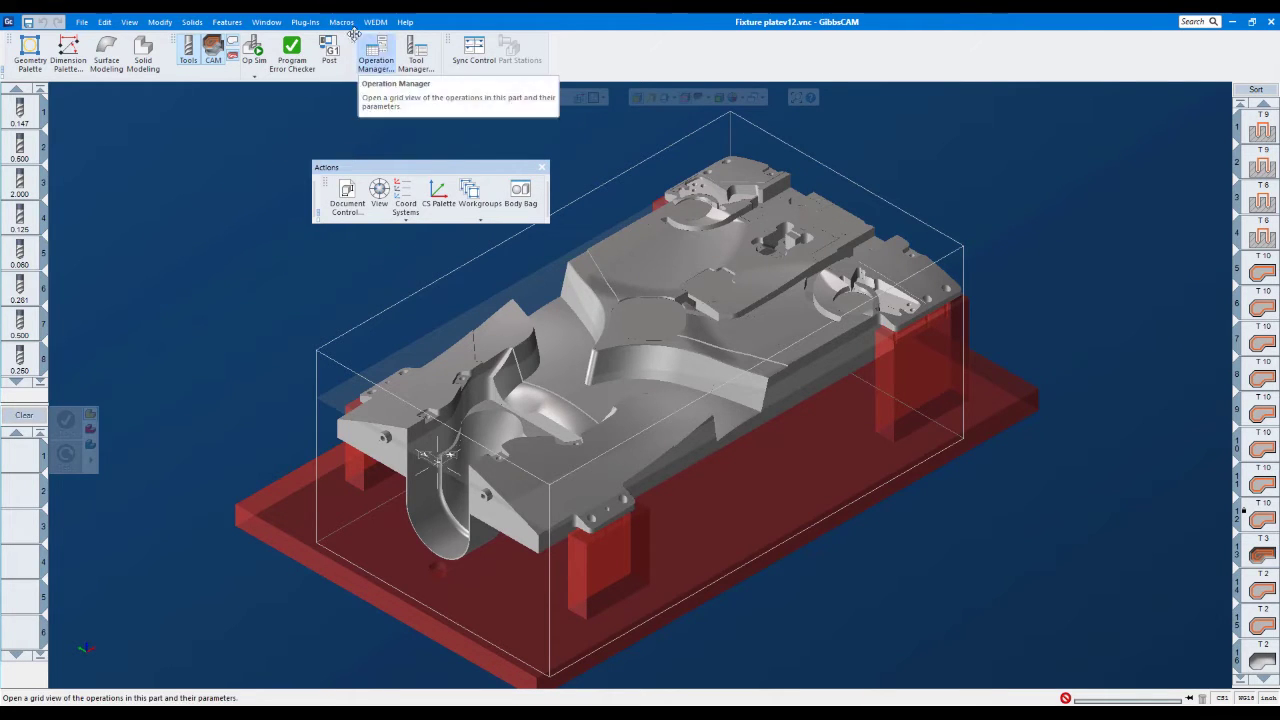
drag(352, 38, 588, 135)
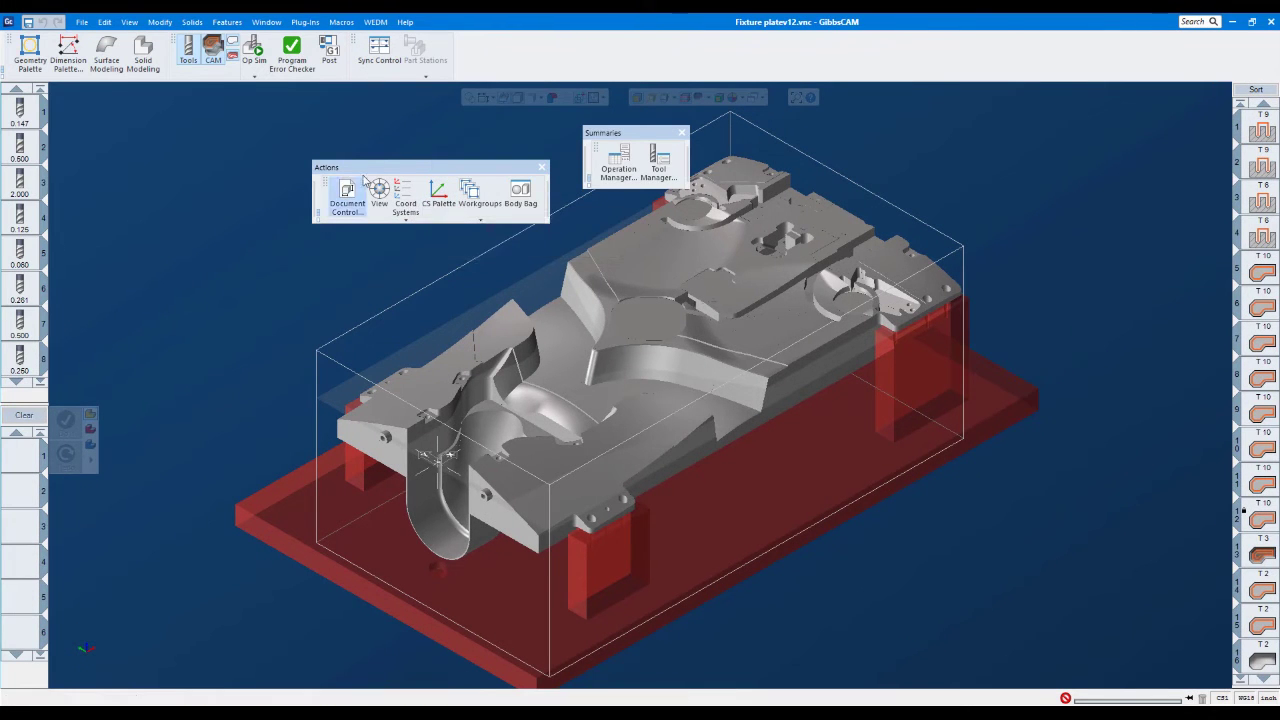
drag(413, 169, 30, 55)
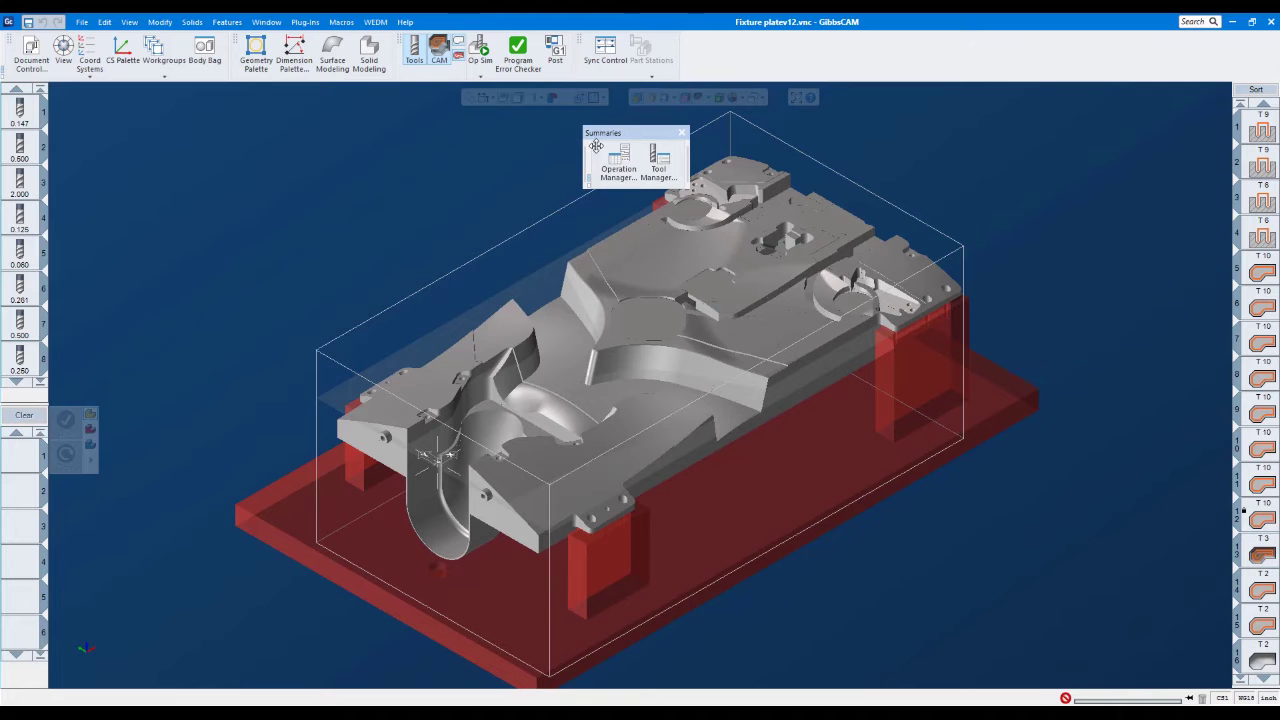
drag(340, 108, 245, 55)
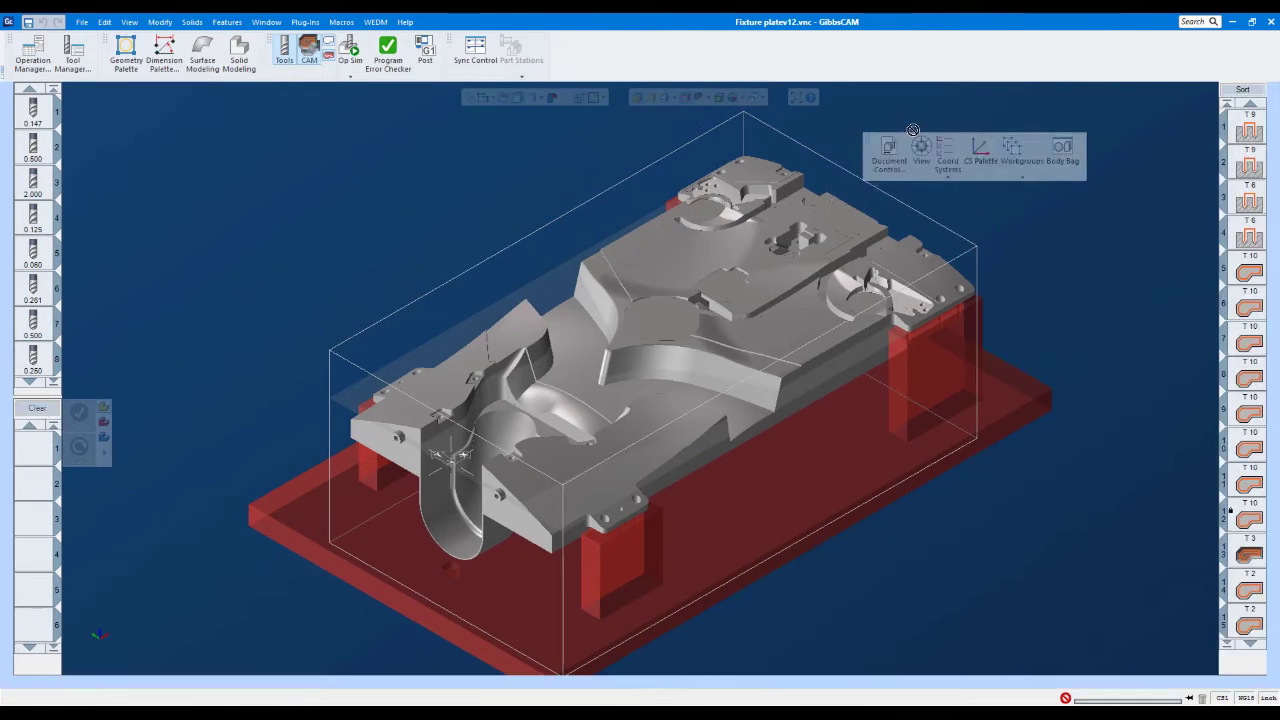
- Try the Actions toolbar docked vertically beside the operation list with and without labels, and return it to the start of the toolbar row
click(1272, 100)
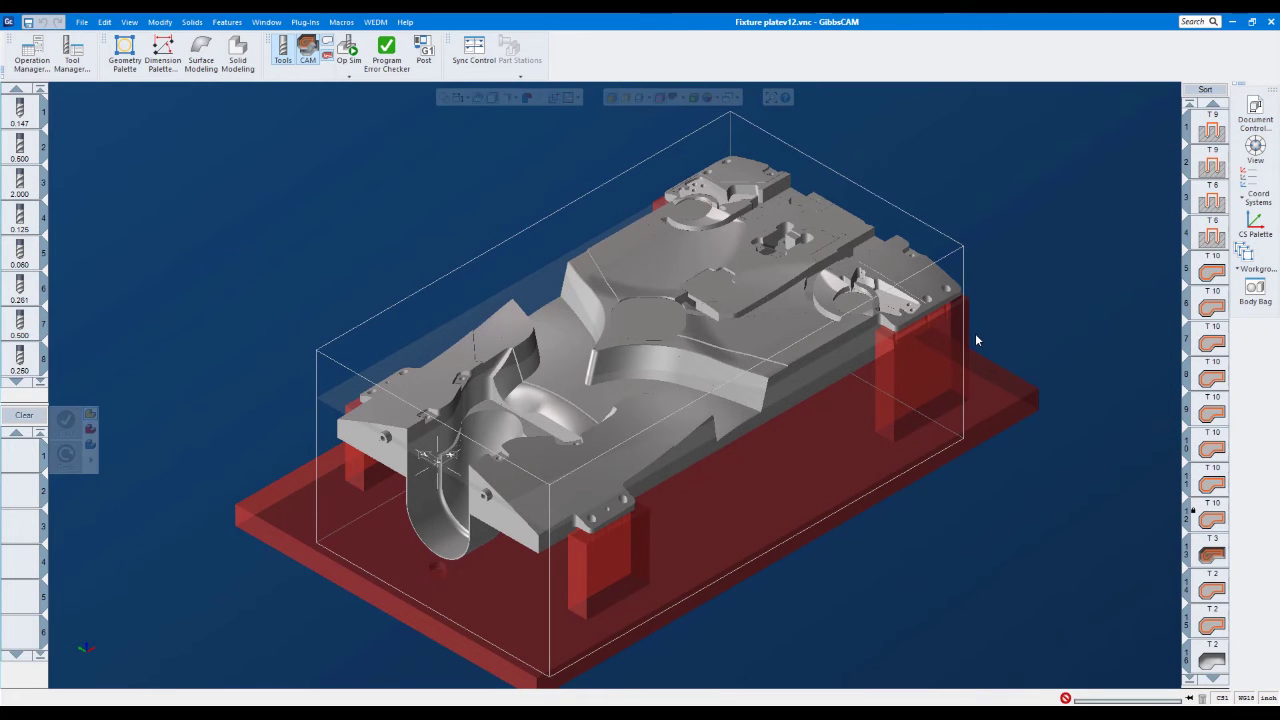
click(1237, 88)
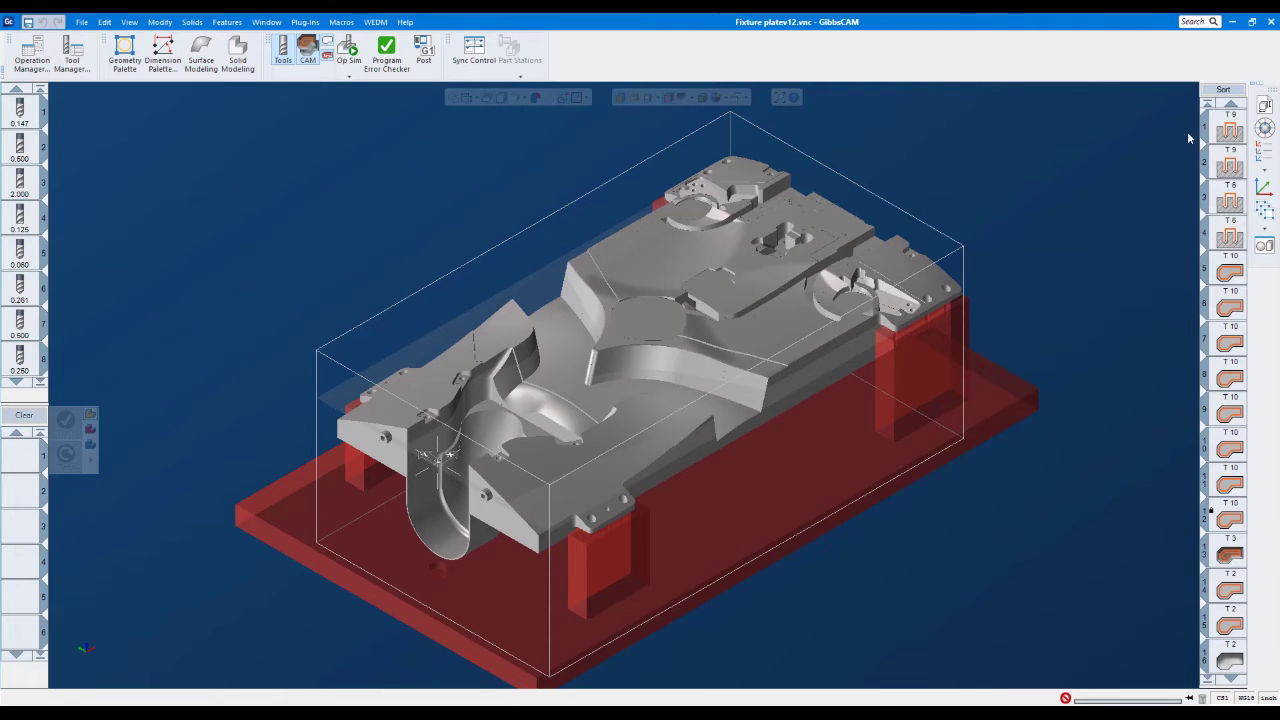
click(1256, 89)
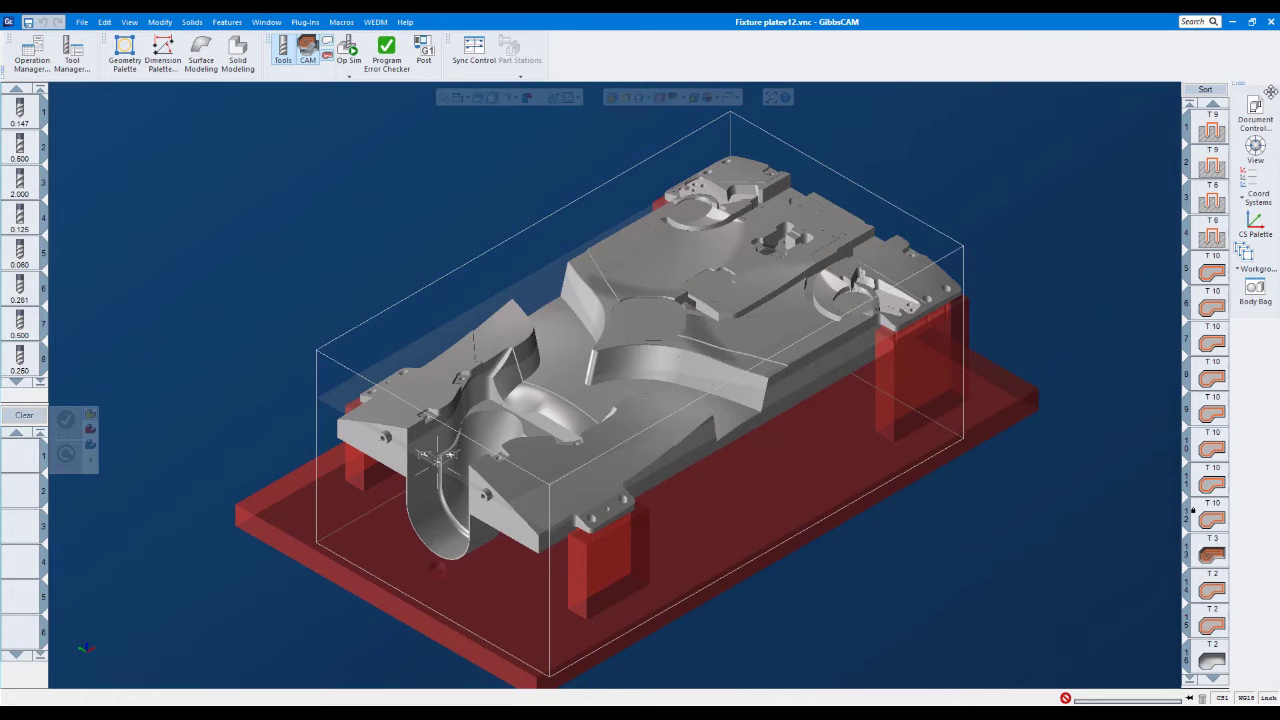
drag(1262, 89, 40, 54)
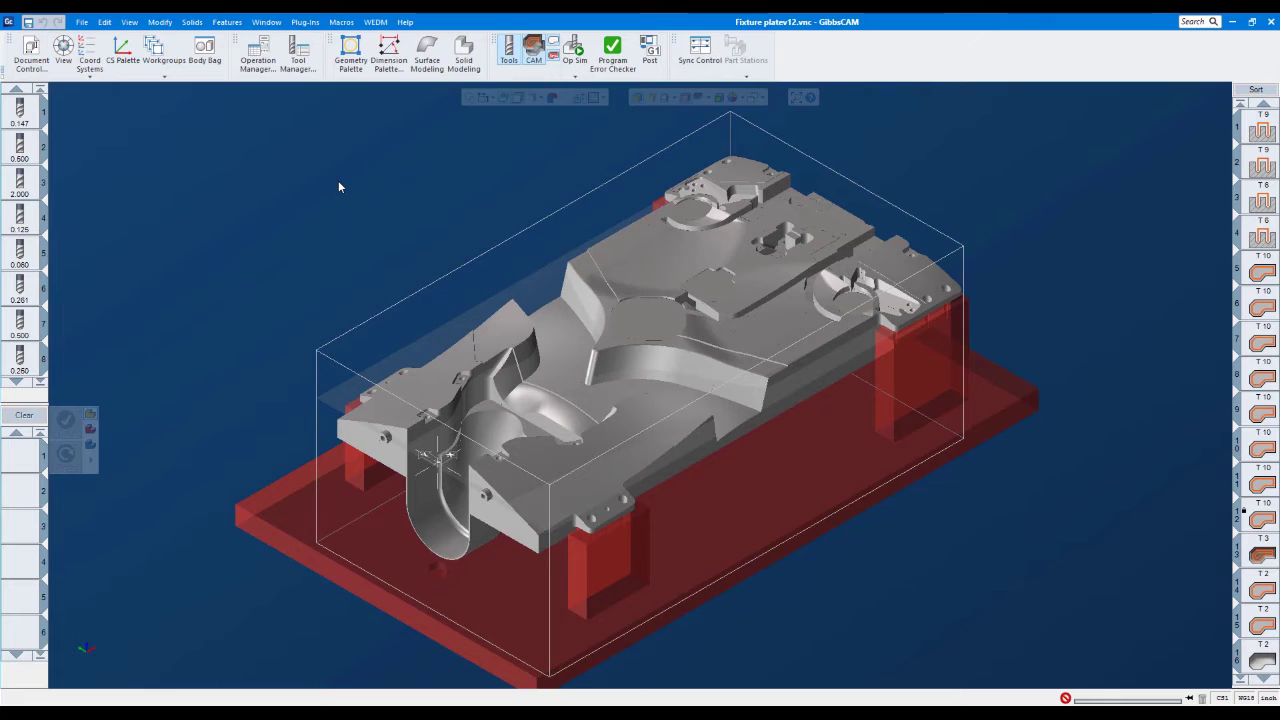
- Hide the MTM, Summaries and CAD toolbars and show all three again
right_click(825, 61)
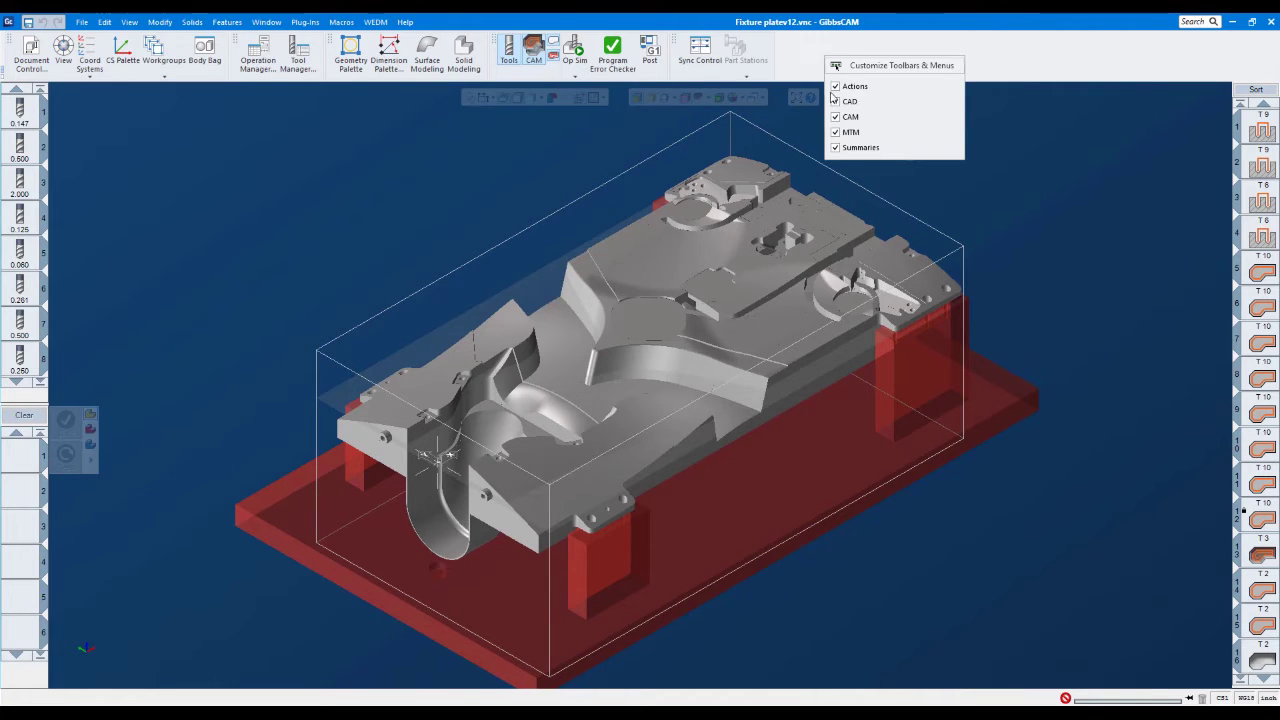
click(833, 134)
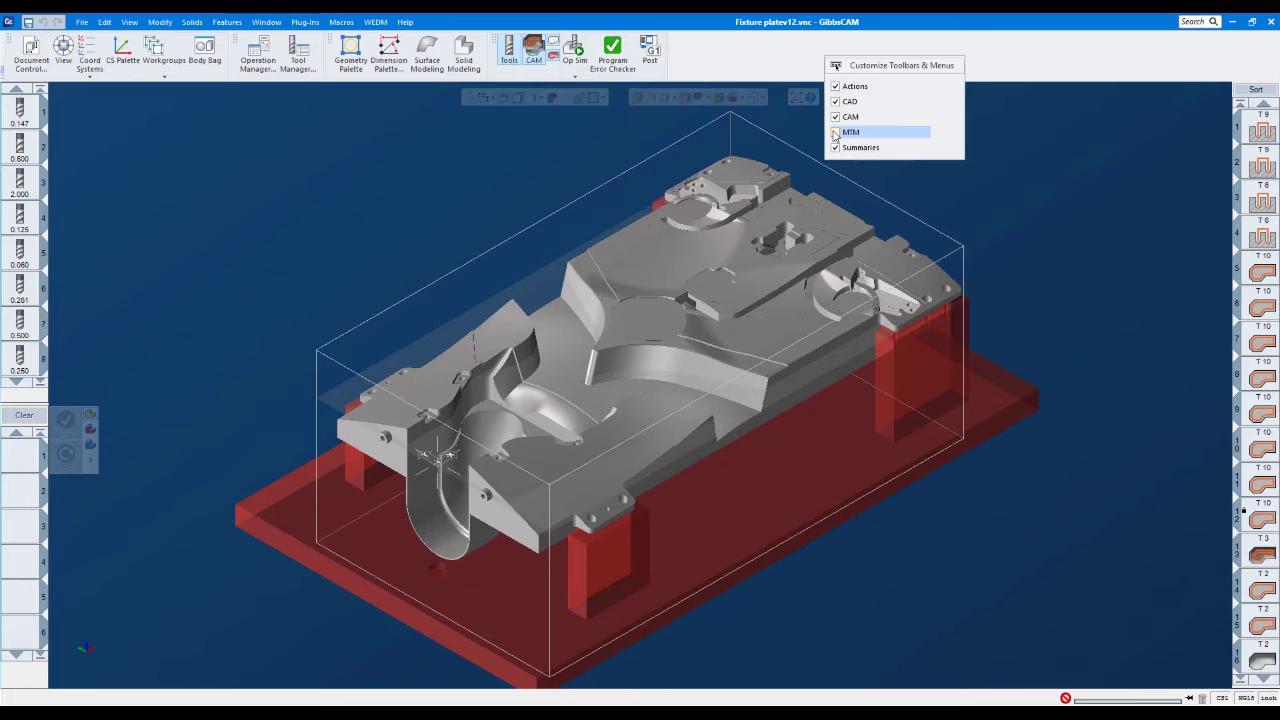
click(836, 148)
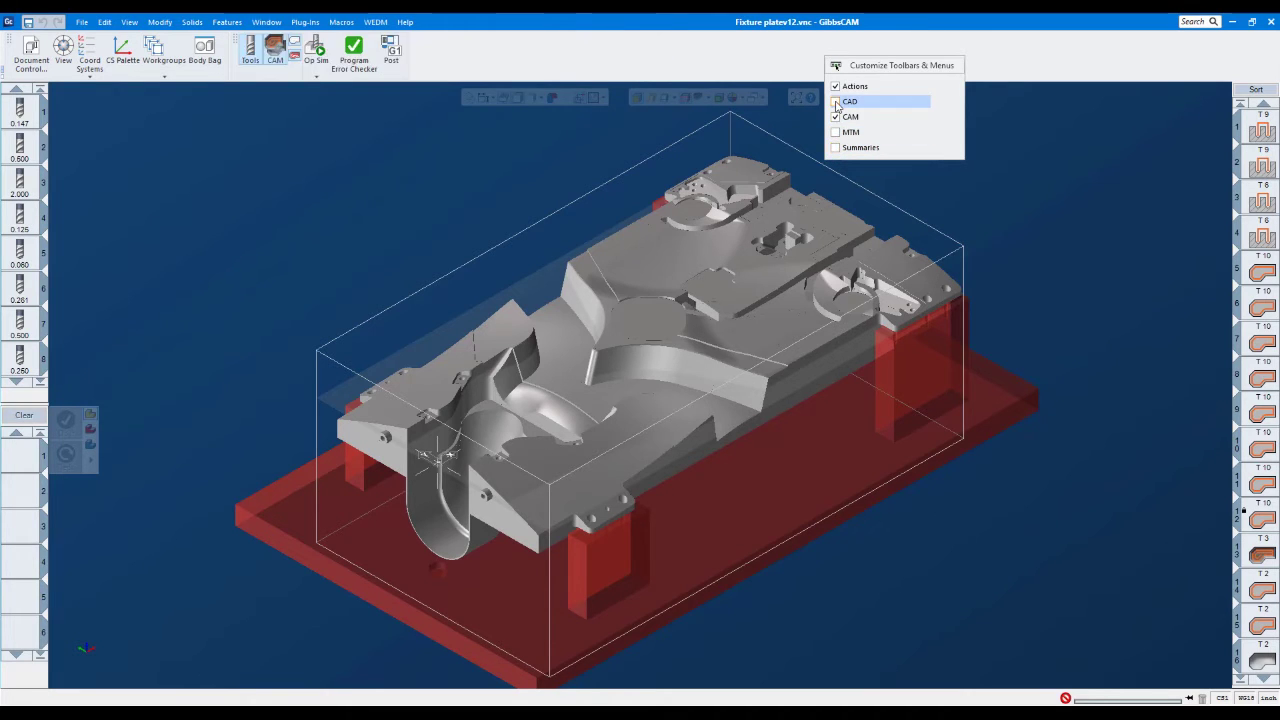
click(836, 102)
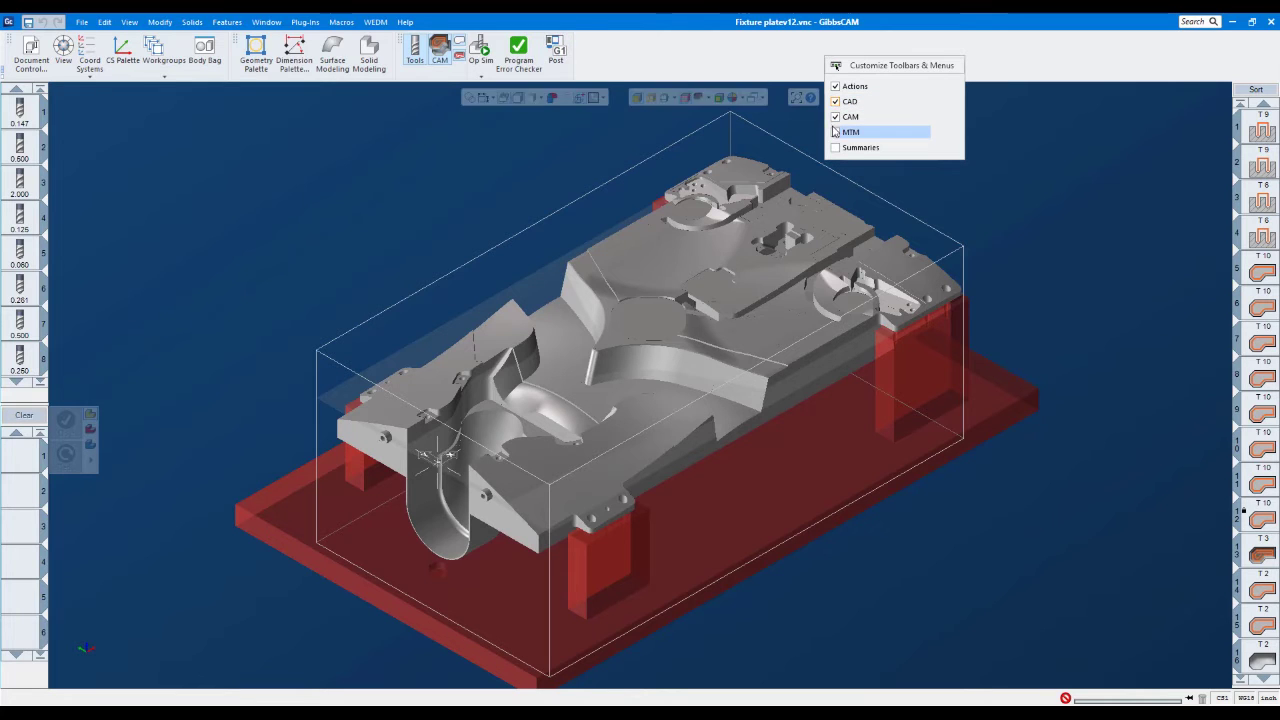
click(836, 132)
click(836, 148)
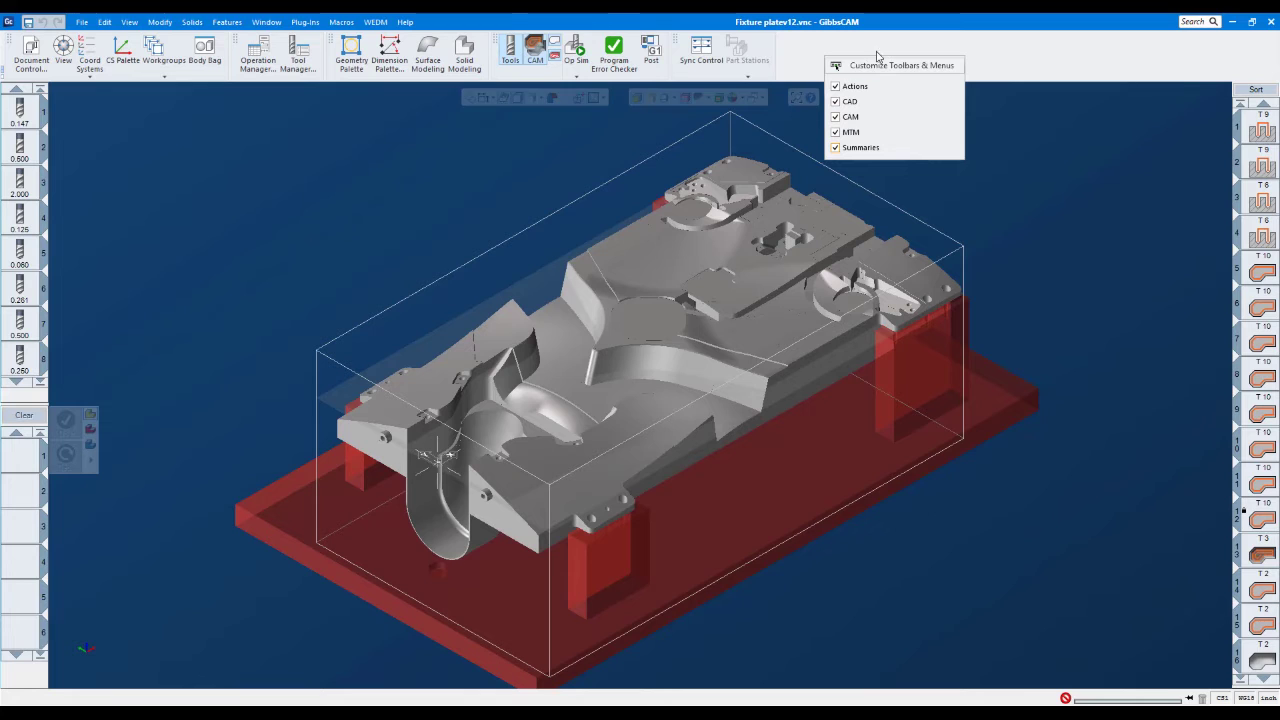
- Add the 2D Rotate command to the CAD toolbar through toolbar customization and remove it again
click(887, 66)
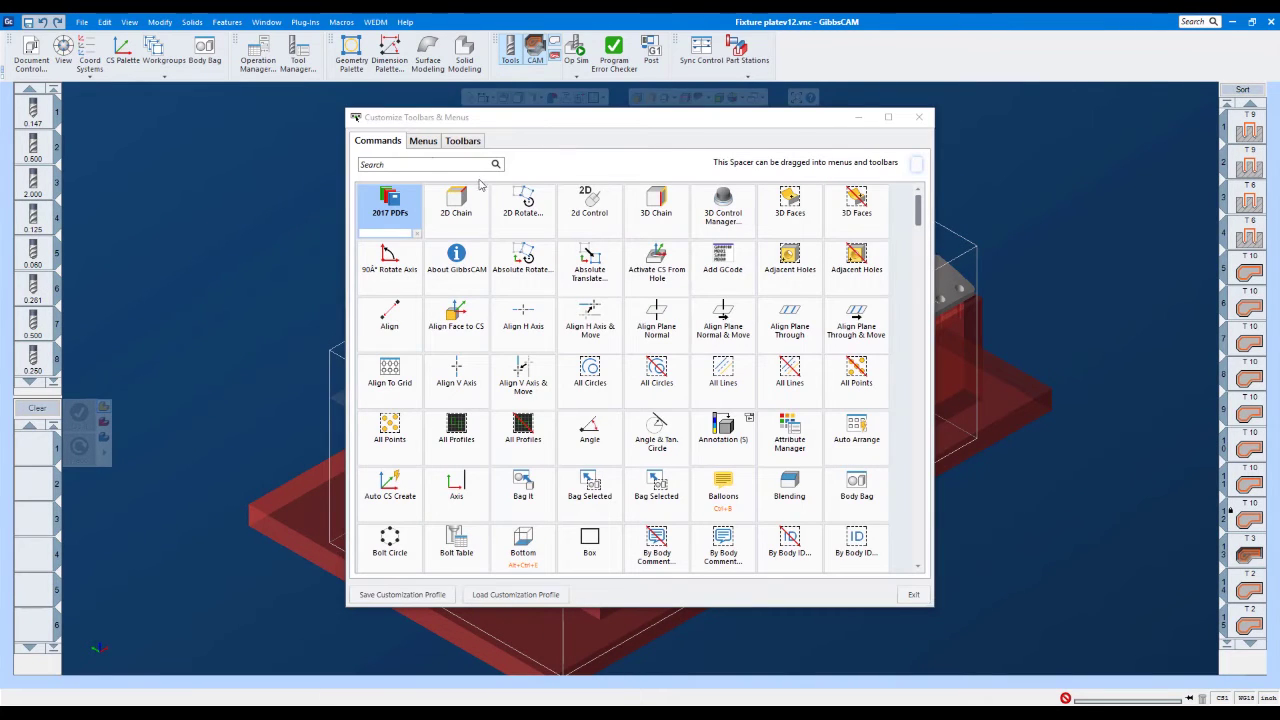
click(525, 216)
drag(525, 205, 492, 58)
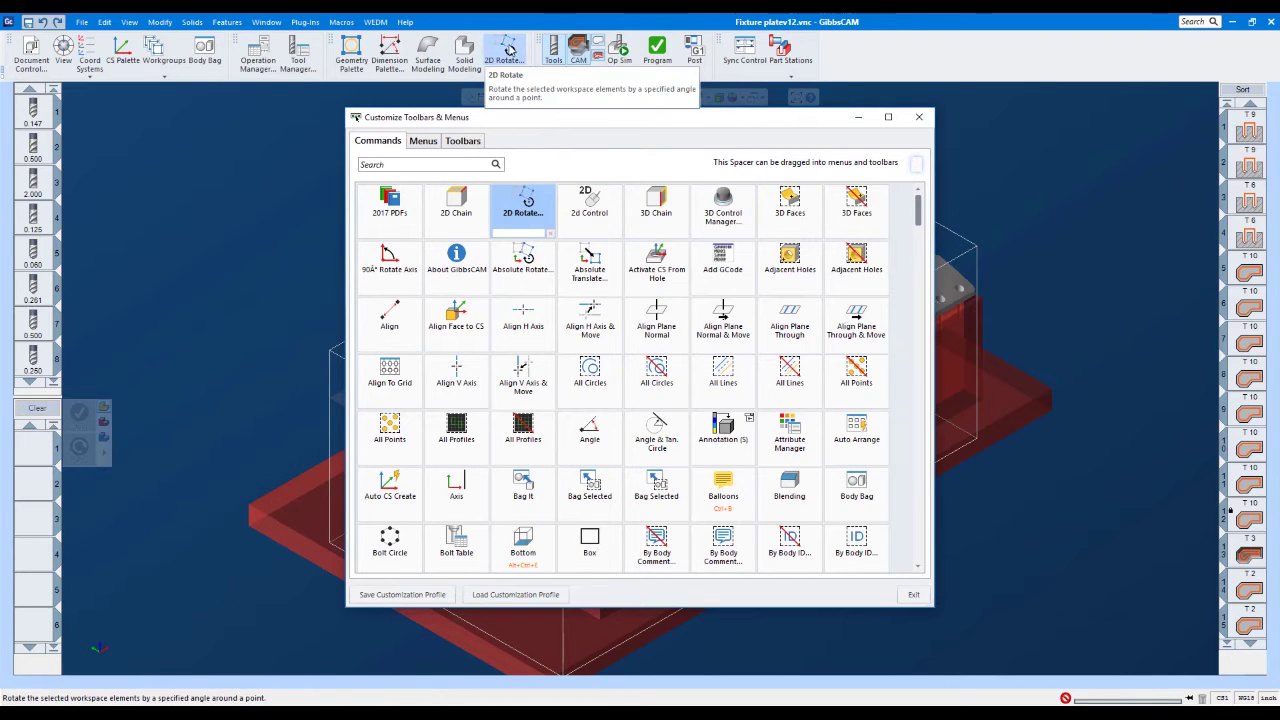
drag(505, 48, 537, 215)
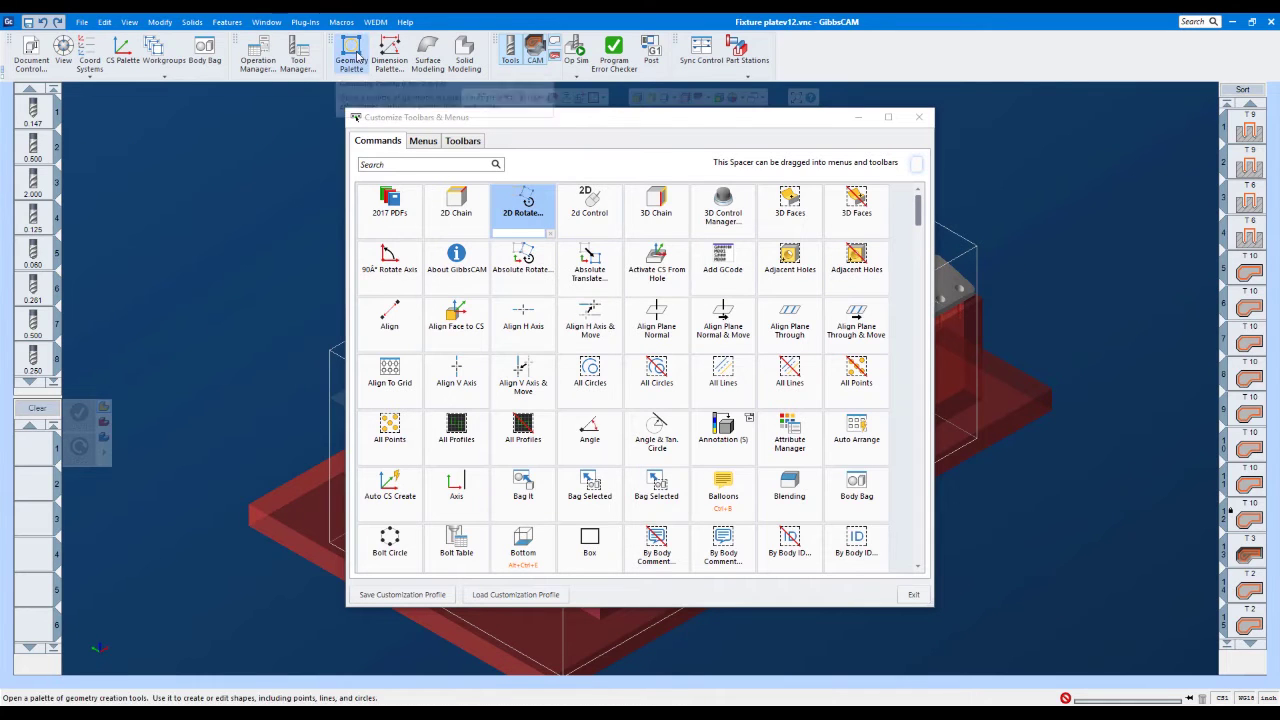
mouse_move(356, 55)
mouse_down()
mouse_move(376, 158)
mouse_move(420, 205)
mouse_move(351, 55)
mouse_up()
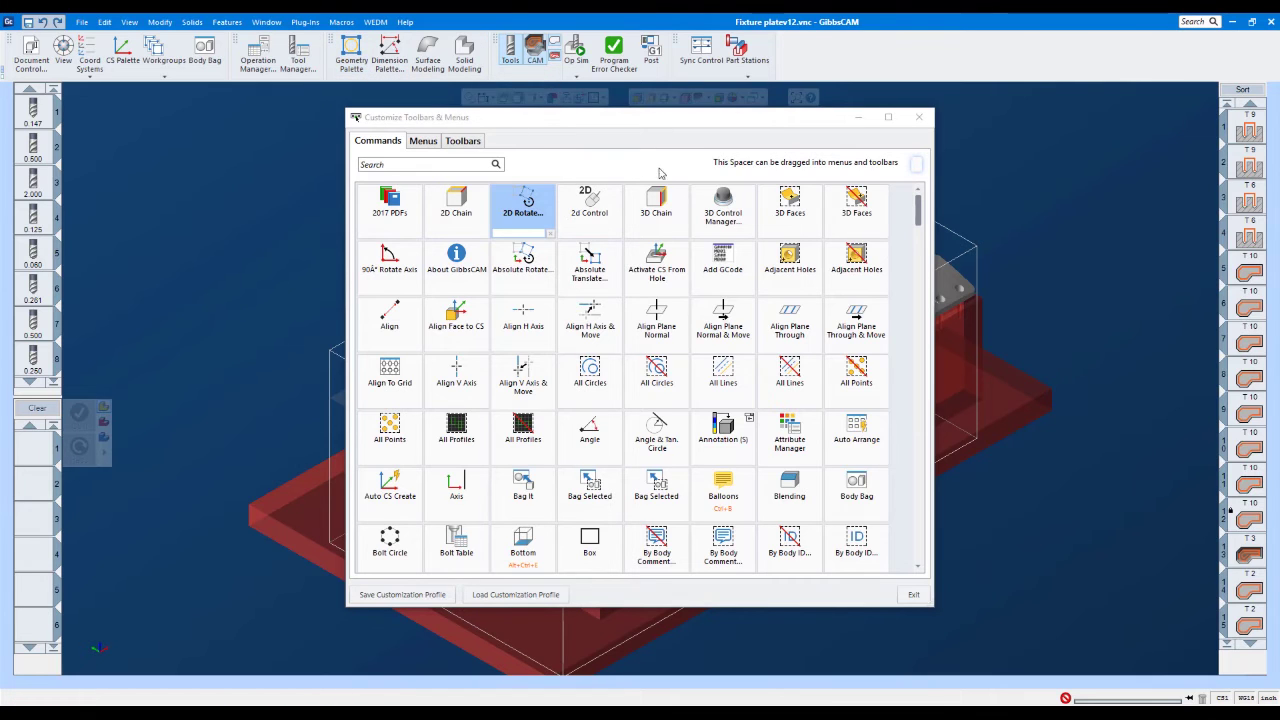
- Move the CAM toolbar to the end of the toolbar row, after MTM, and finish the toolbar customization
click(460, 141)
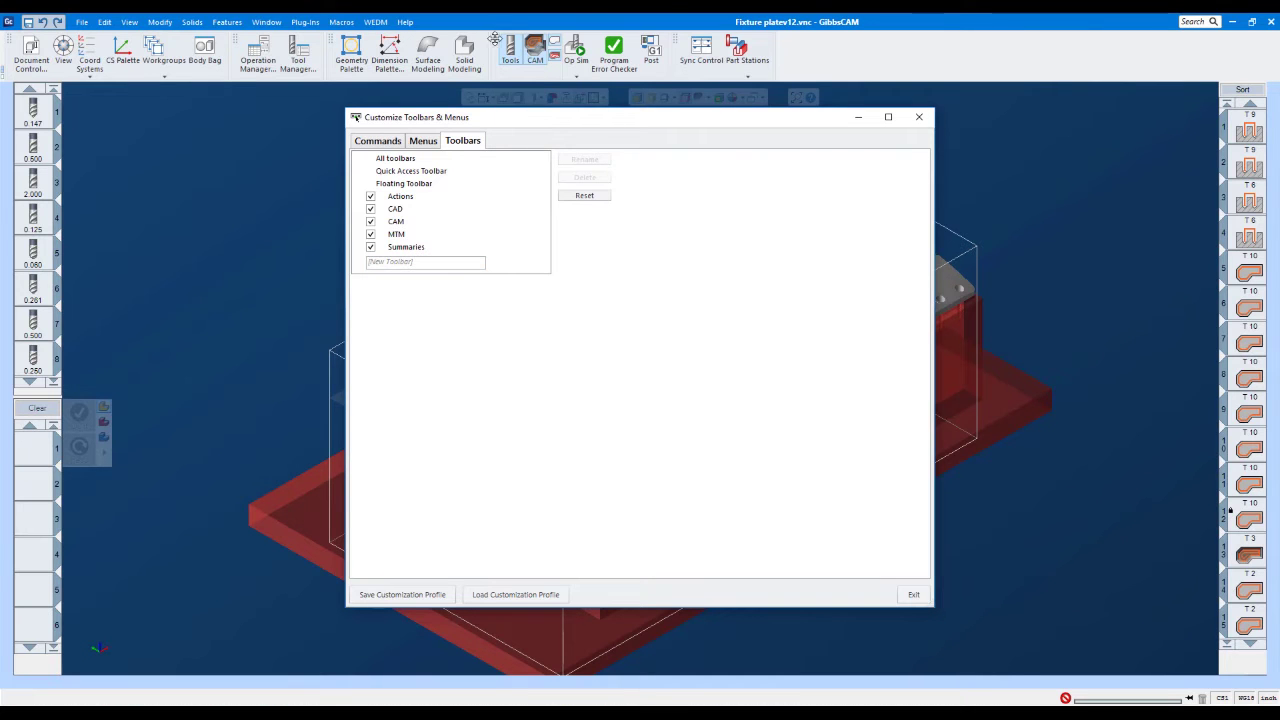
drag(495, 38, 118, 190)
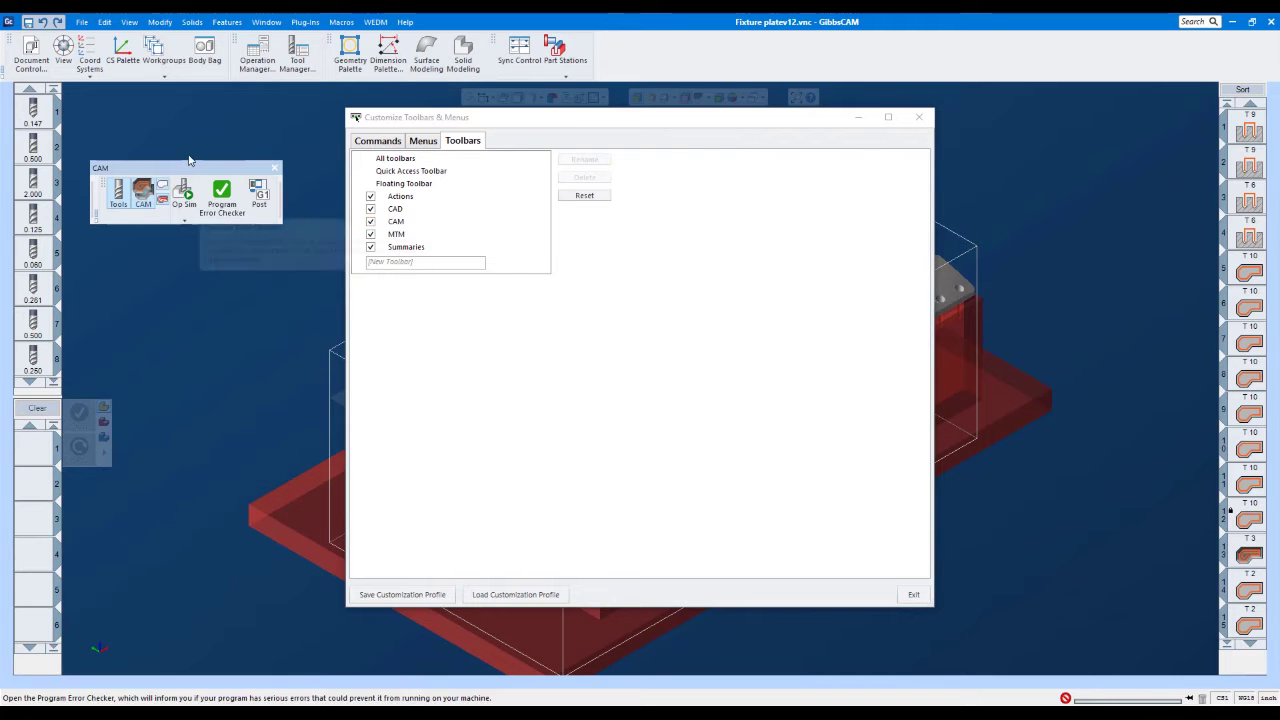
drag(189, 168, 645, 50)
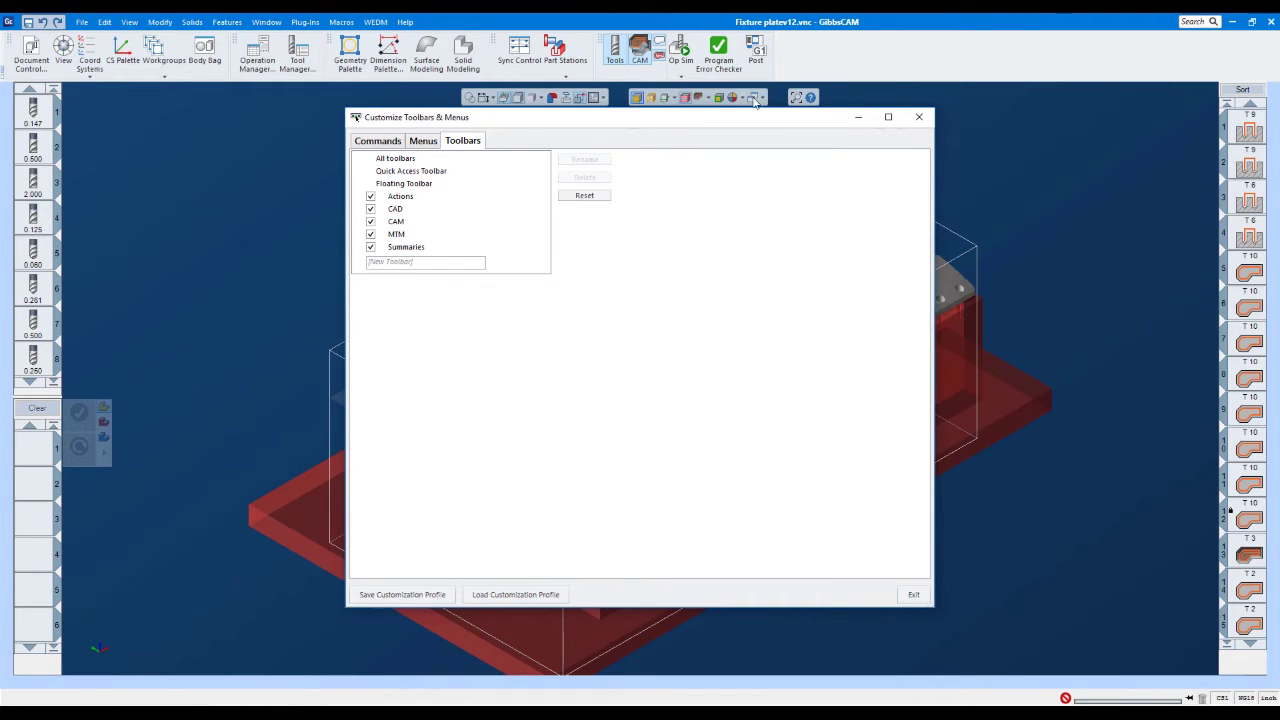
click(919, 117)
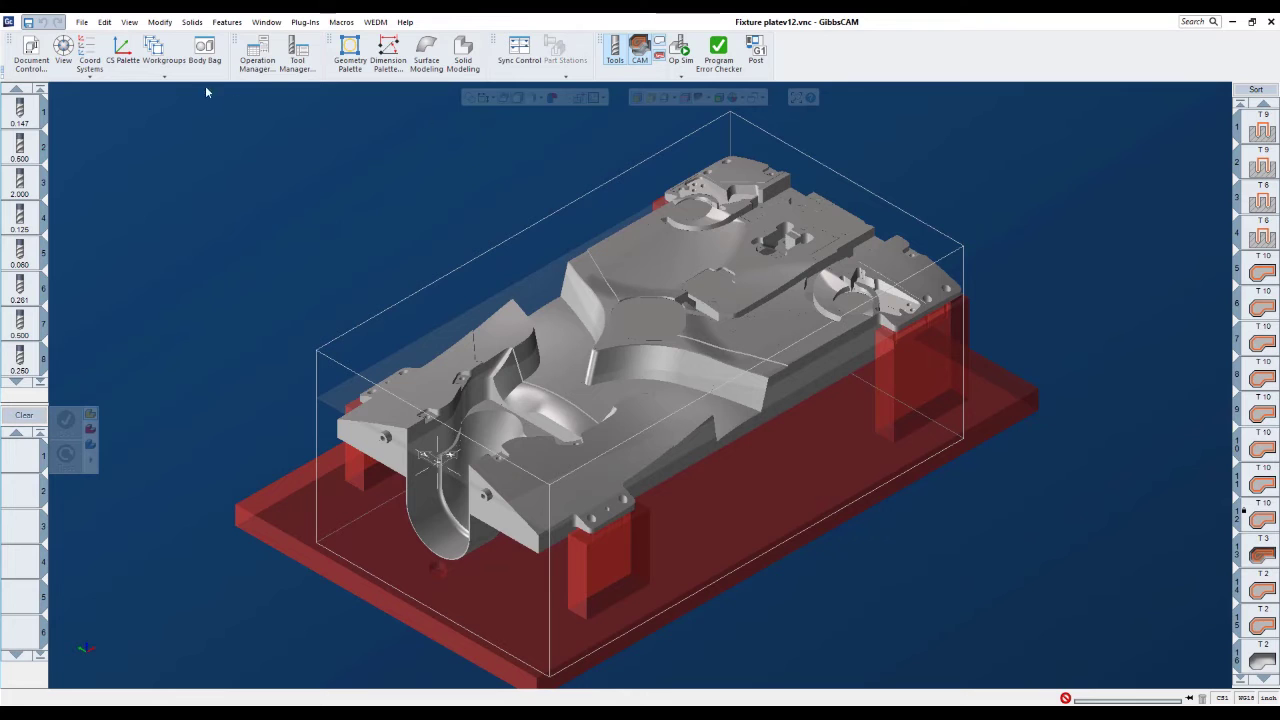
- Open the application preferences and bring up the Interface settings
click(81, 21)
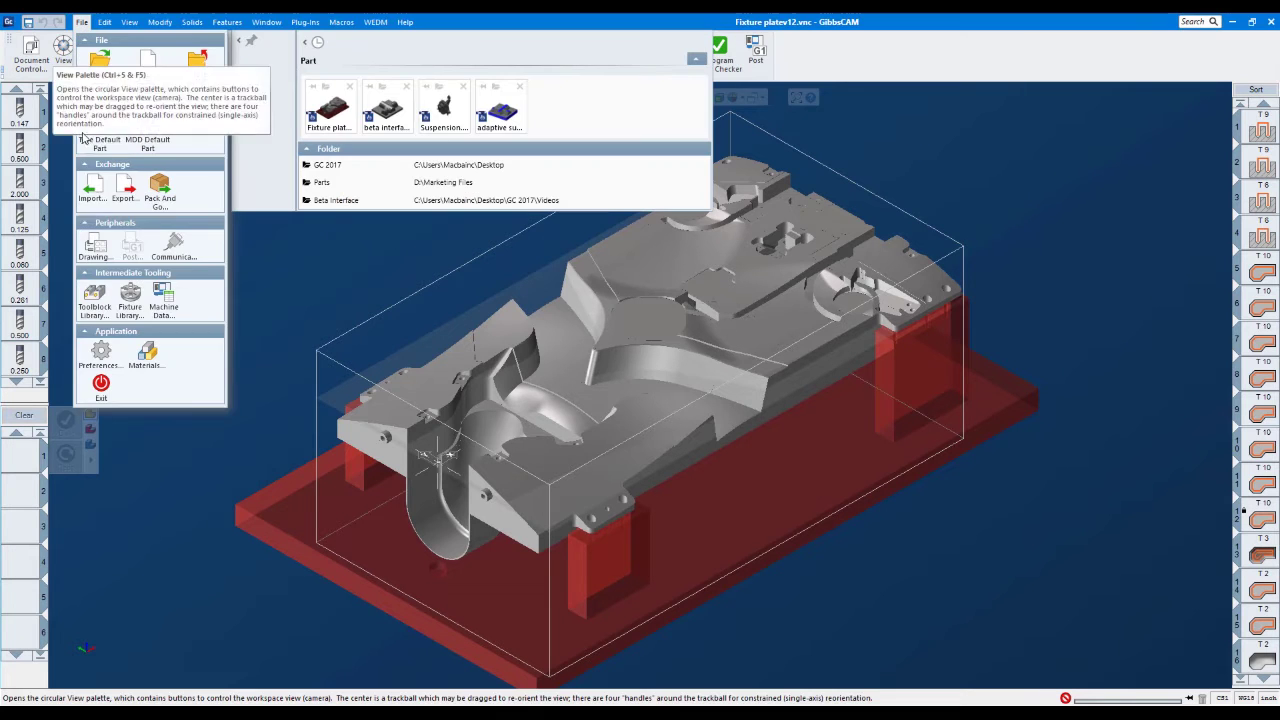
click(100, 352)
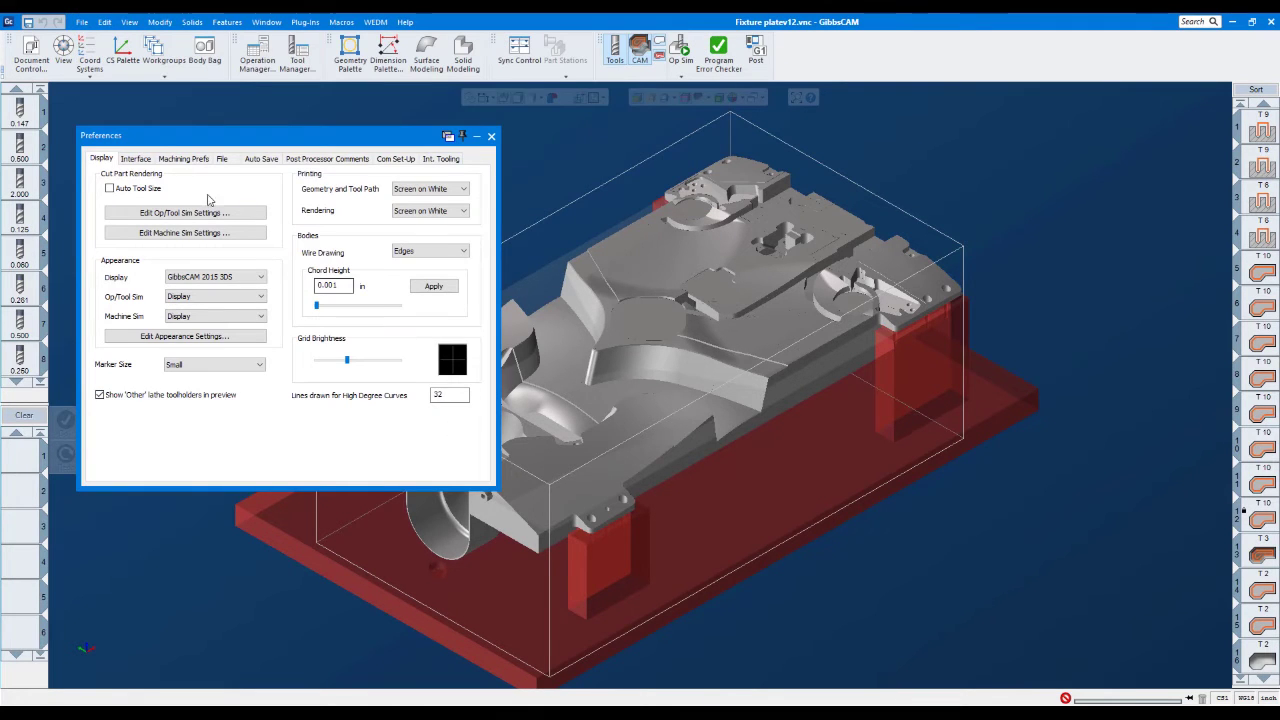
click(136, 159)
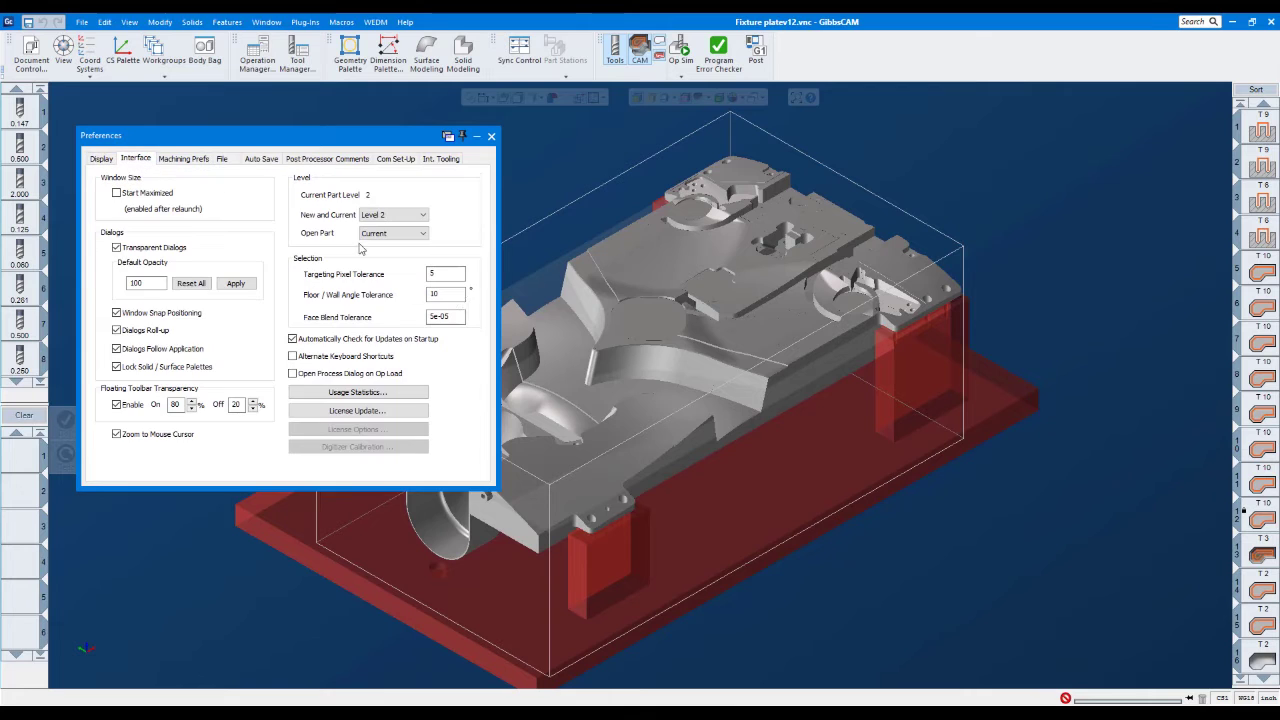
- Review the anonymous usage statistics options from the Interface preferences, leave the choice as is and close the preferences
click(353, 392)
drag(246, 106, 780, 170)
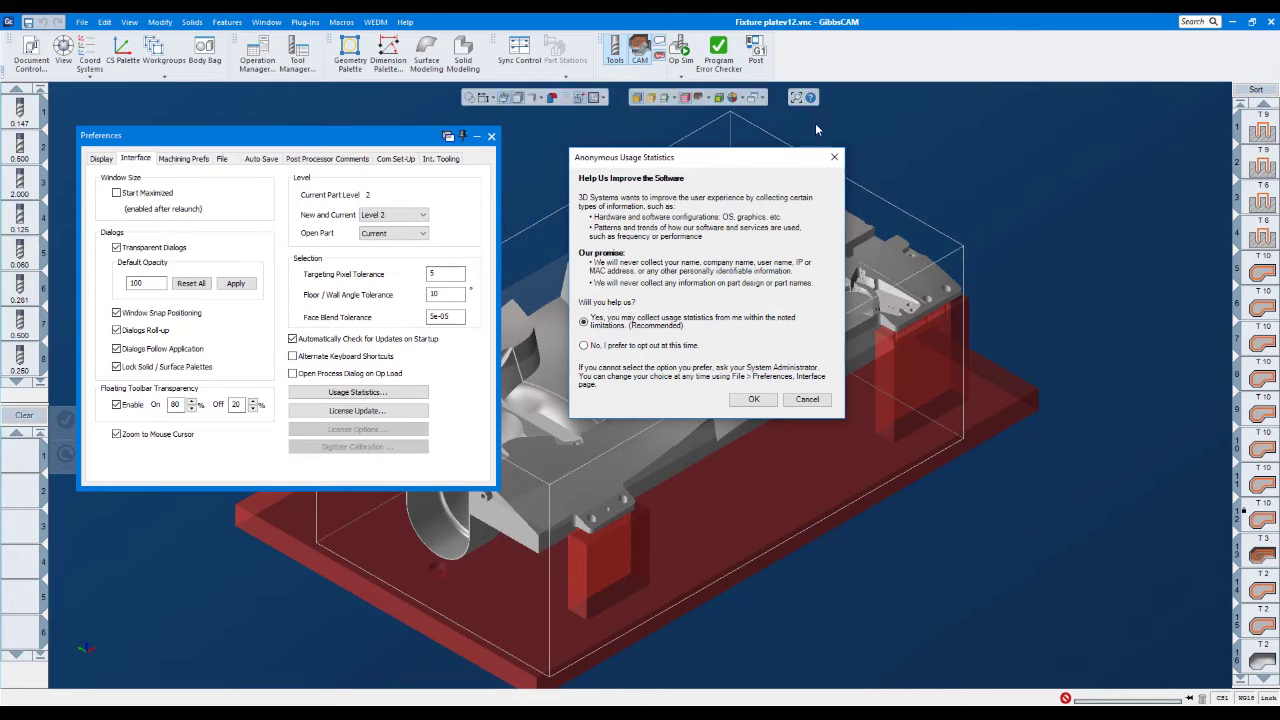
click(834, 157)
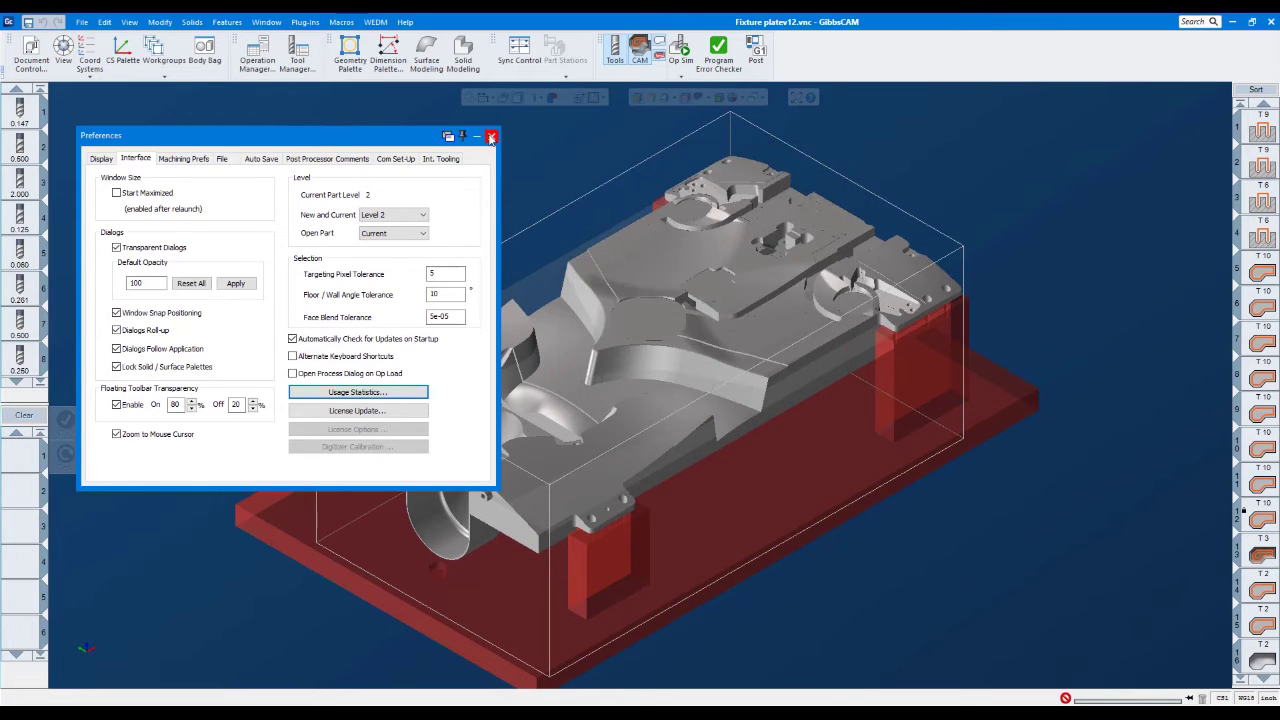
click(492, 137)
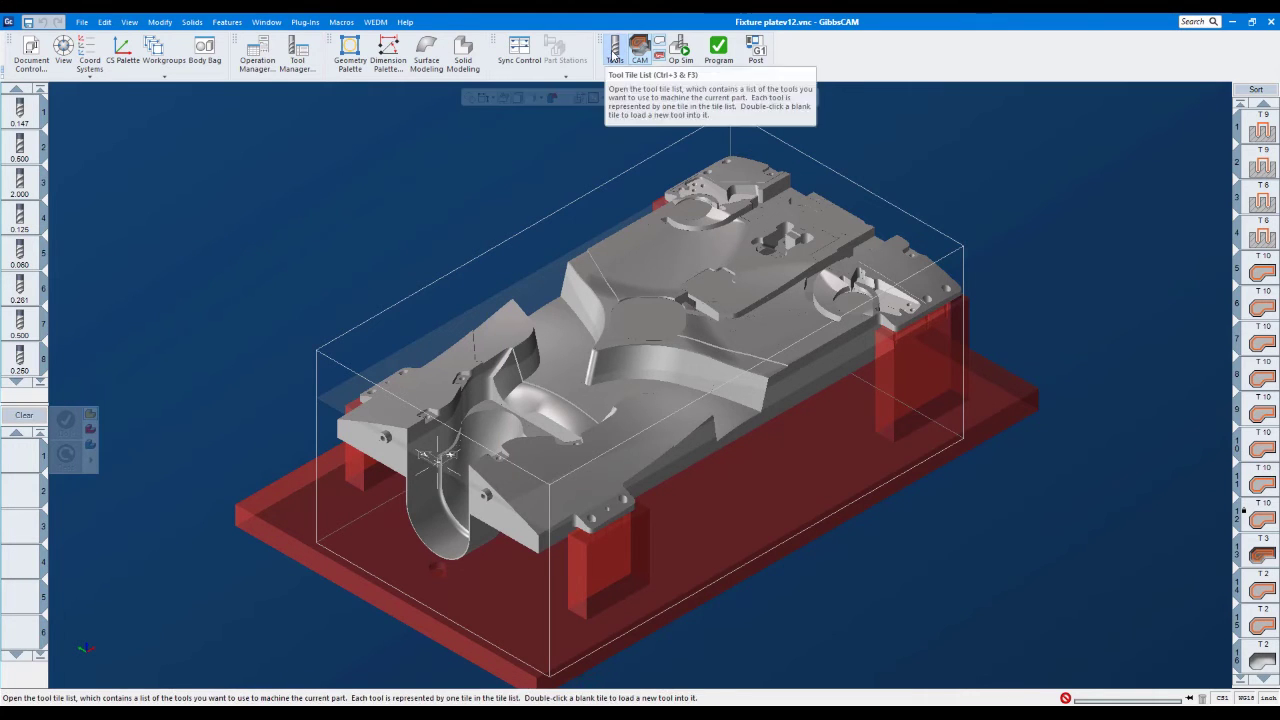
- Move the CAM toolbar ahead of the CAD toolbar and display both the tool list and the CAM process and operation lists
drag(605, 45, 346, 56)
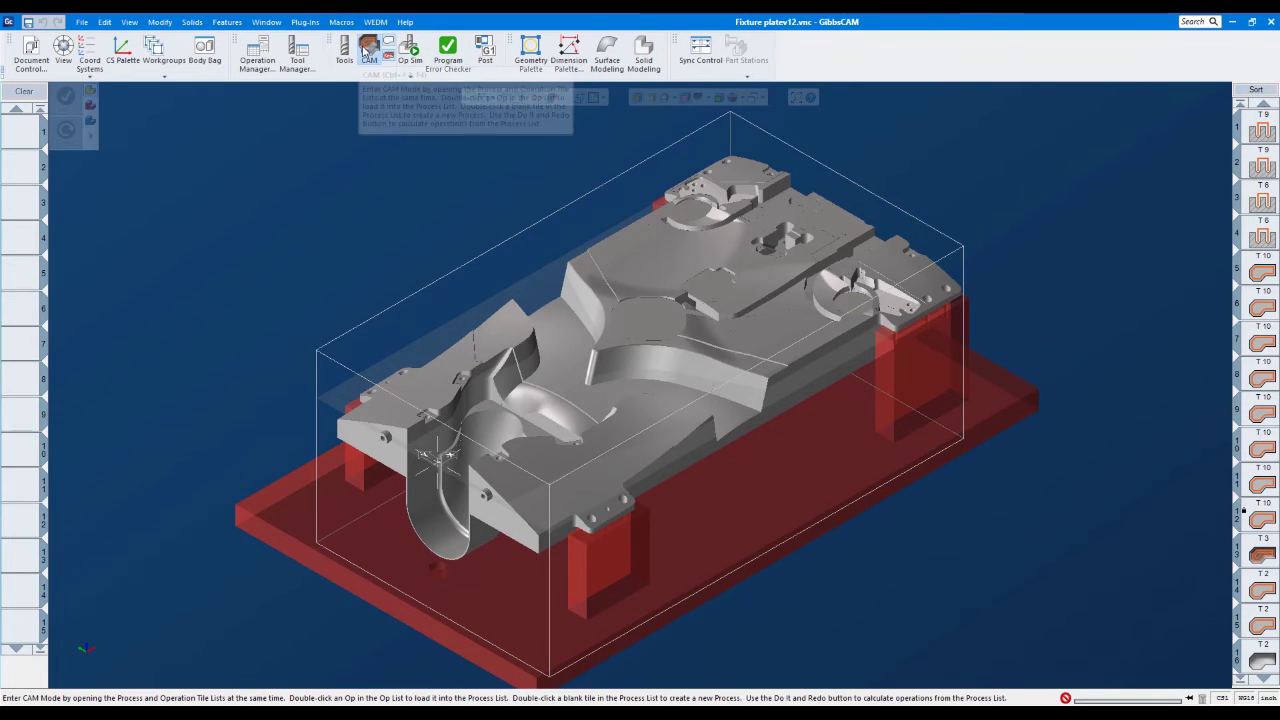
click(368, 50)
click(344, 50)
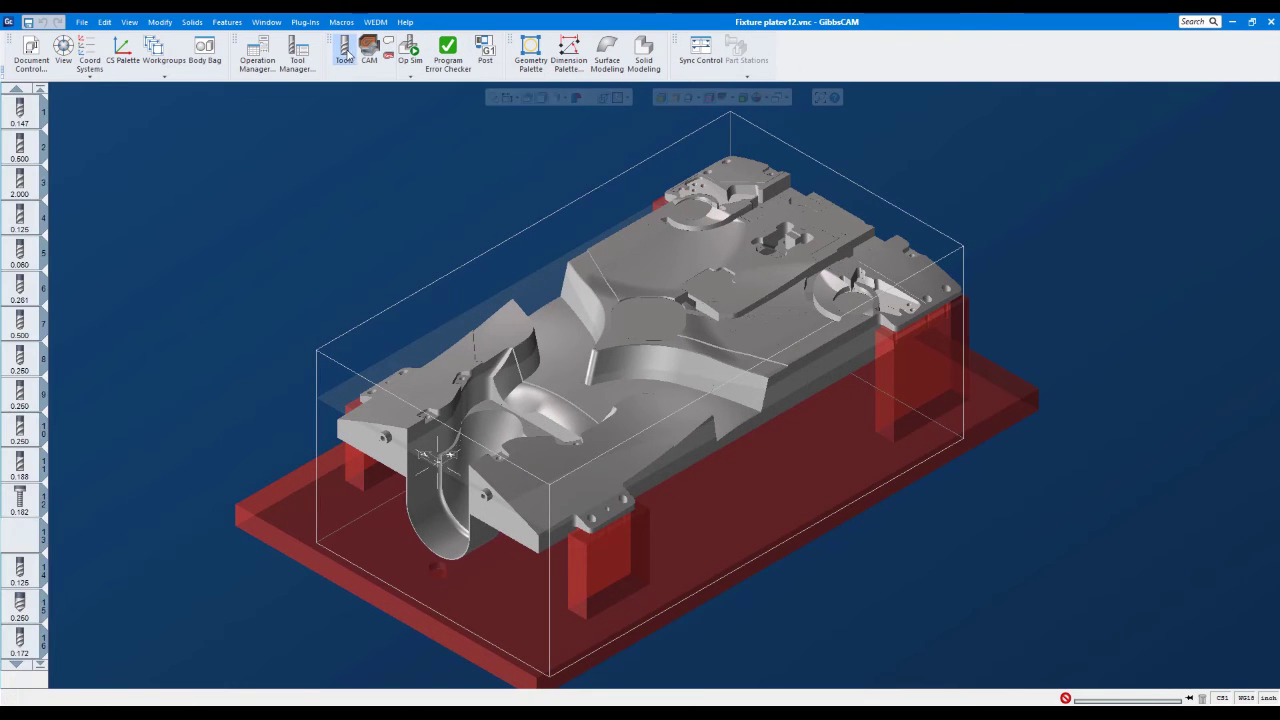
click(369, 50)
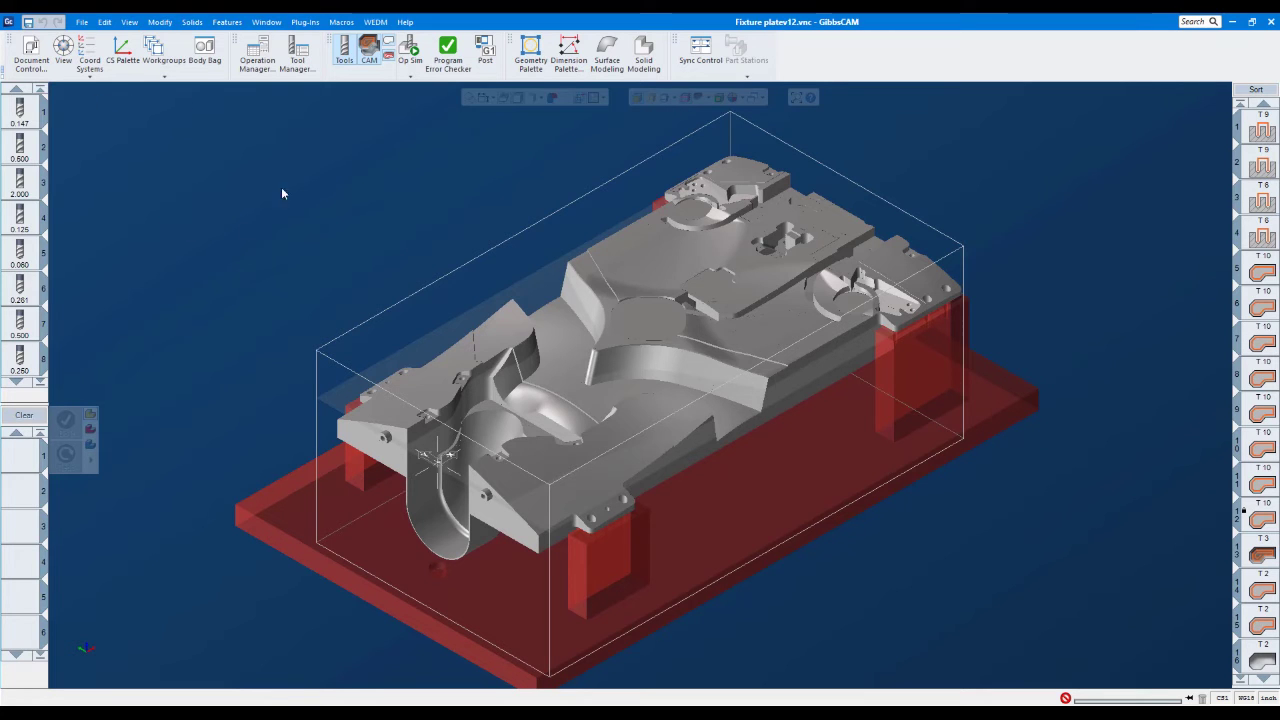
- Open the circular View palette for a look and close it again
drag(91, 93, 138, 132)
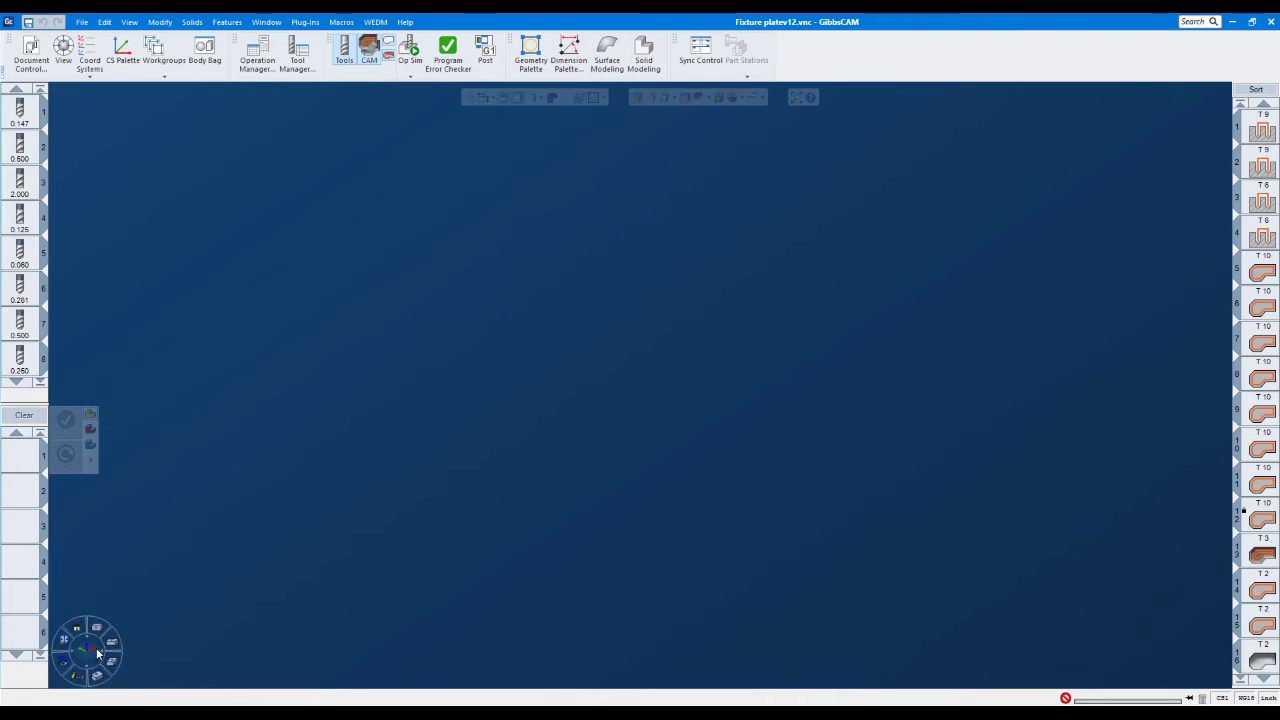
click(62, 55)
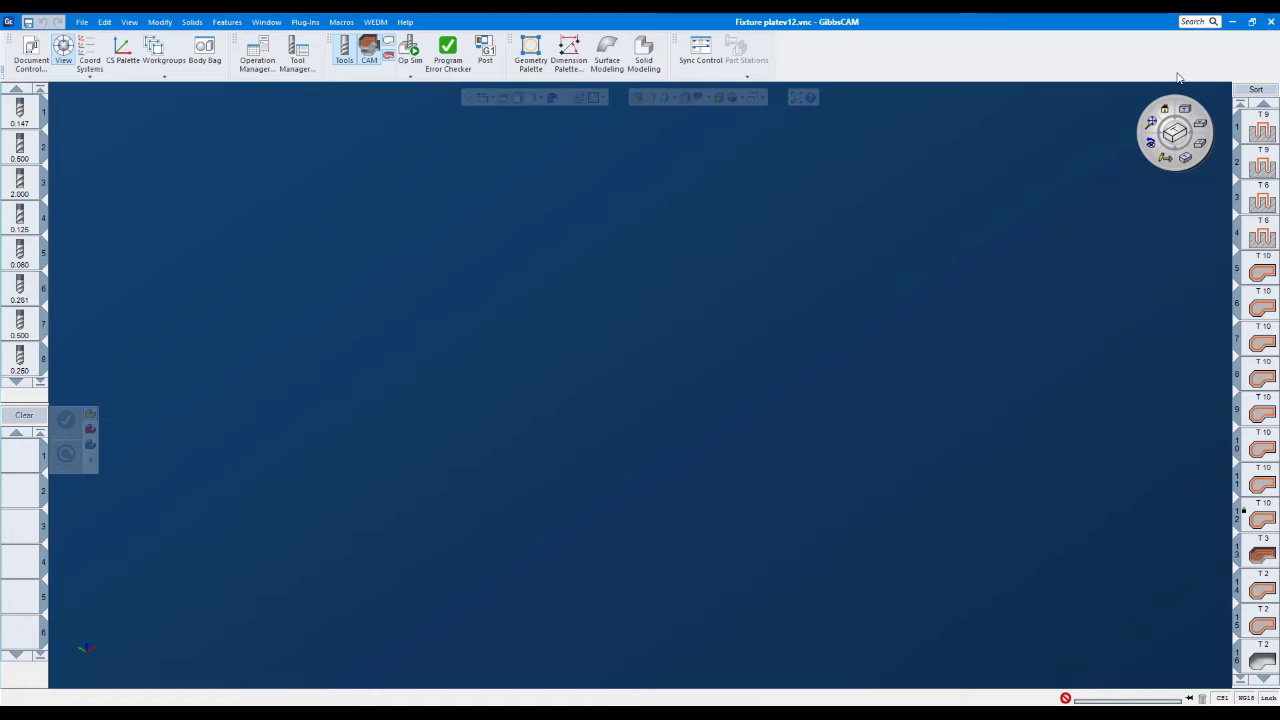
click(62, 60)
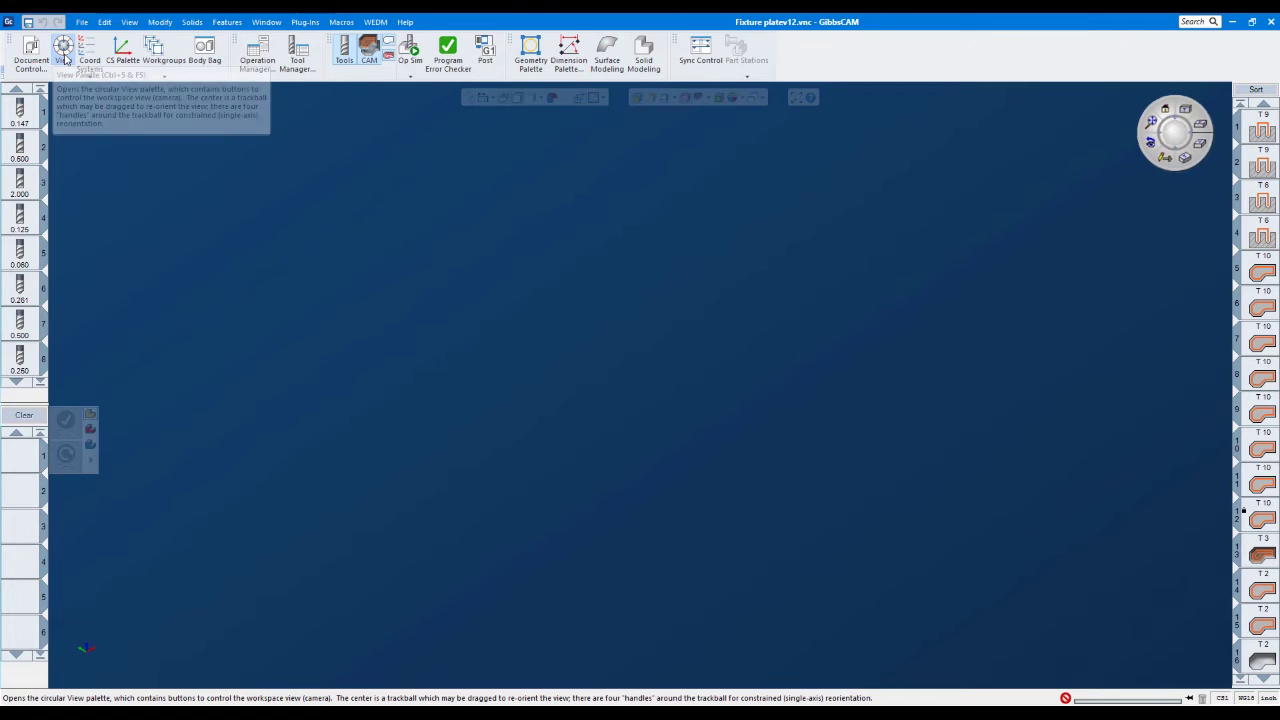
click(63, 60)
- With the view wheel around the axis triad, fit the part in the window, view it from the top and return to the isometric view
right_click(85, 649)
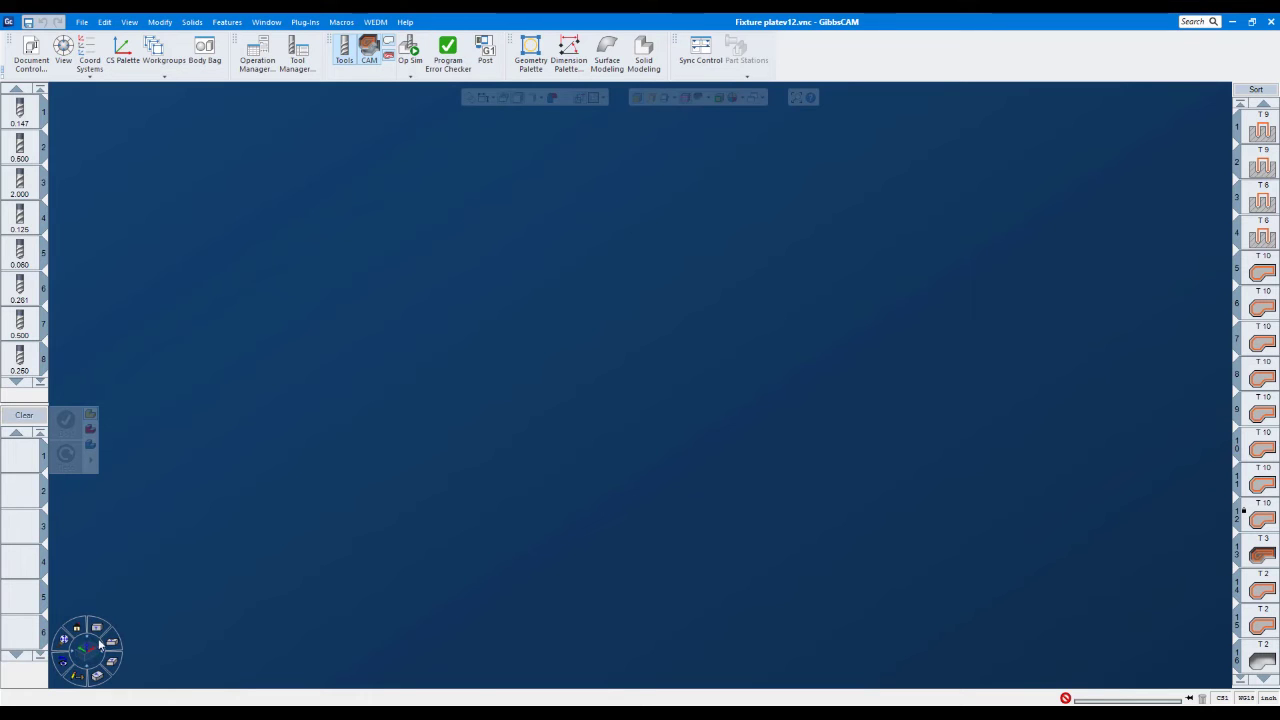
click(65, 643)
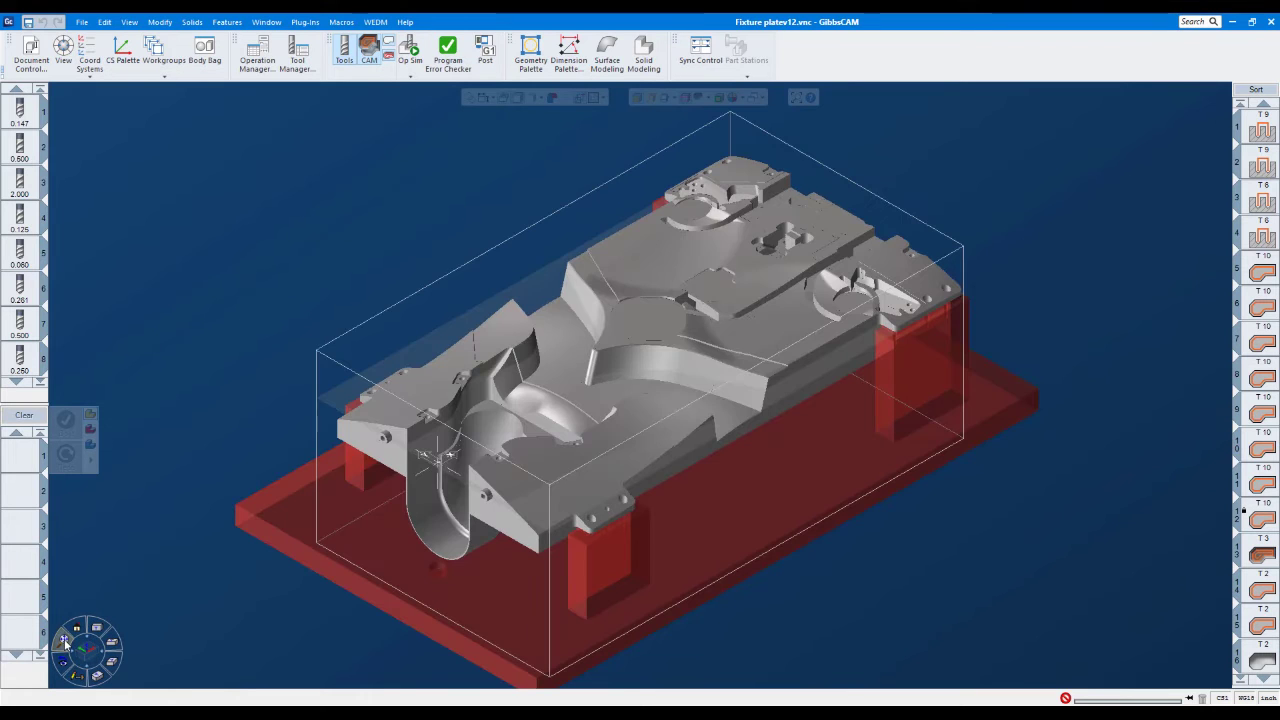
click(96, 627)
click(111, 660)
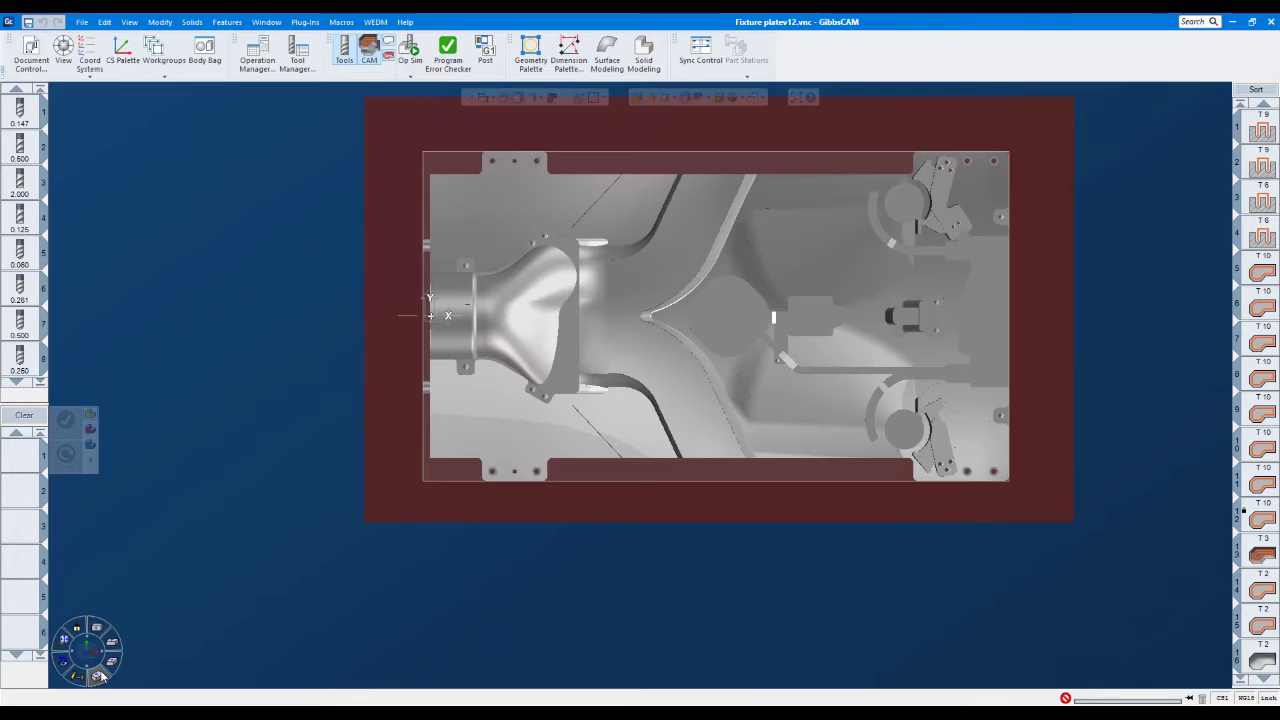
click(64, 644)
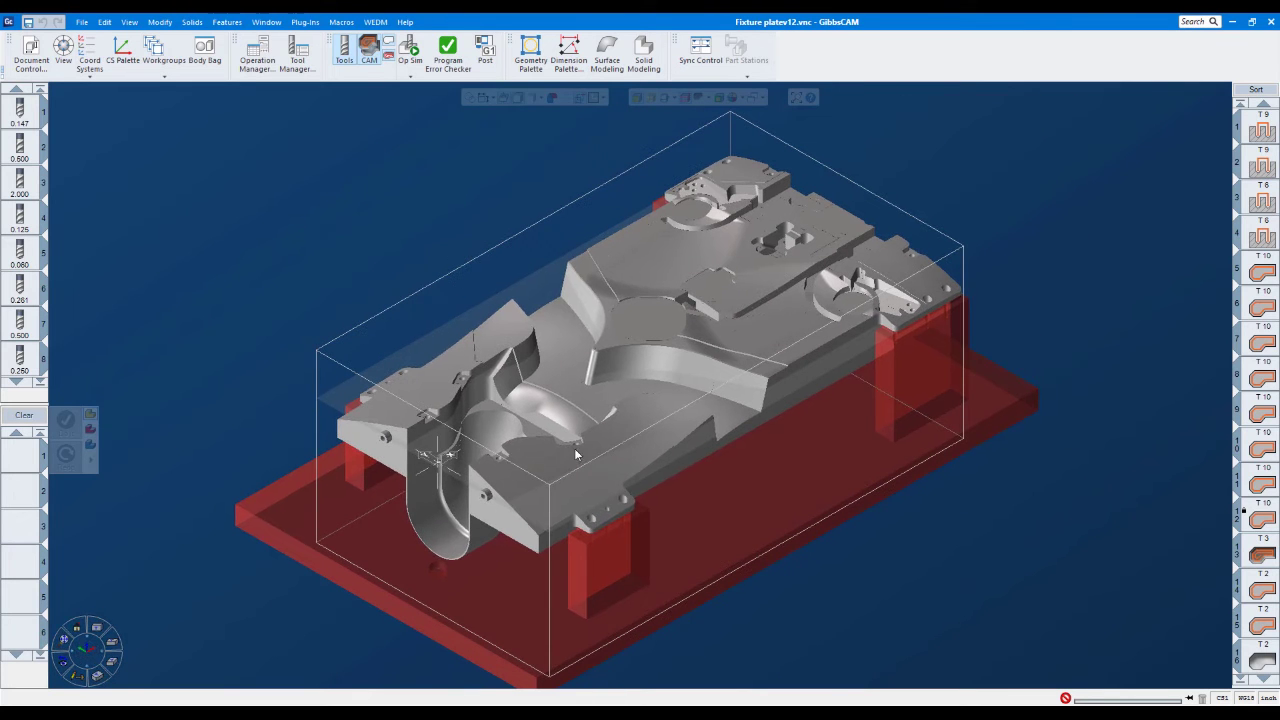
- Bring up the View palette again, shift it slightly within the workspace, compare it with the axis triad's view wheel and close it
click(63, 50)
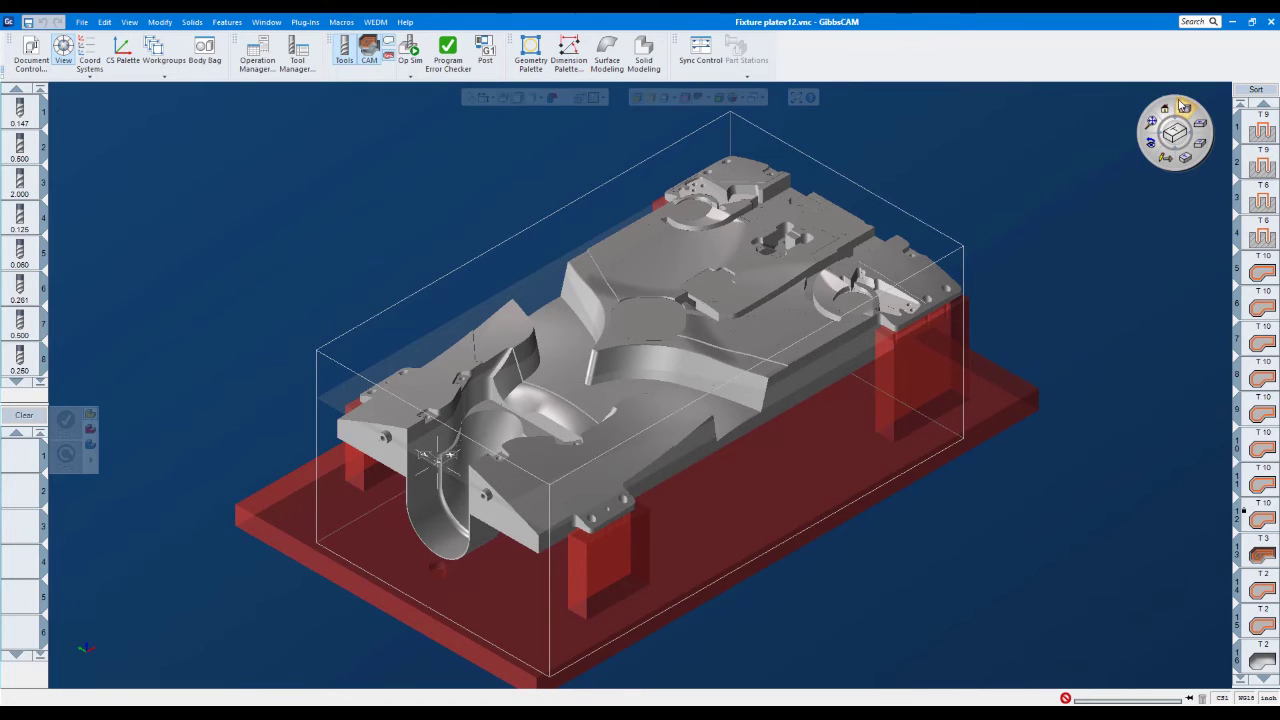
drag(1176, 103, 1148, 114)
mouse_move(85, 660)
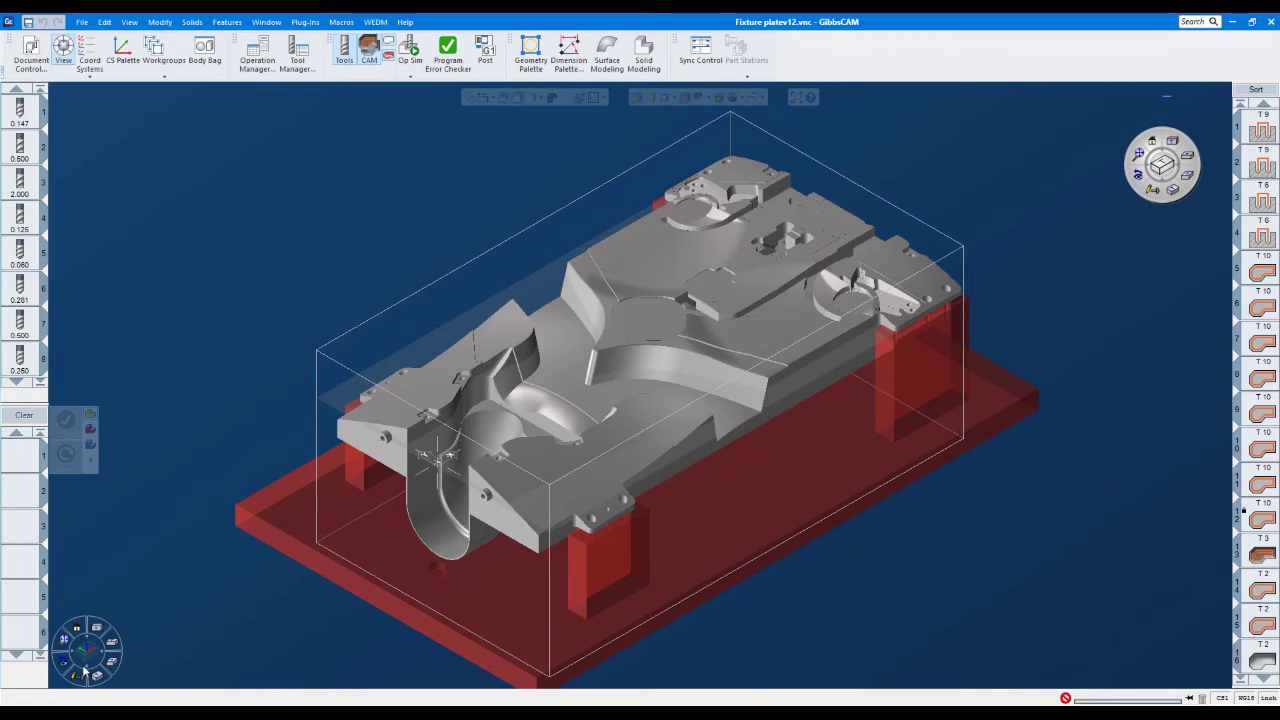
click(63, 50)
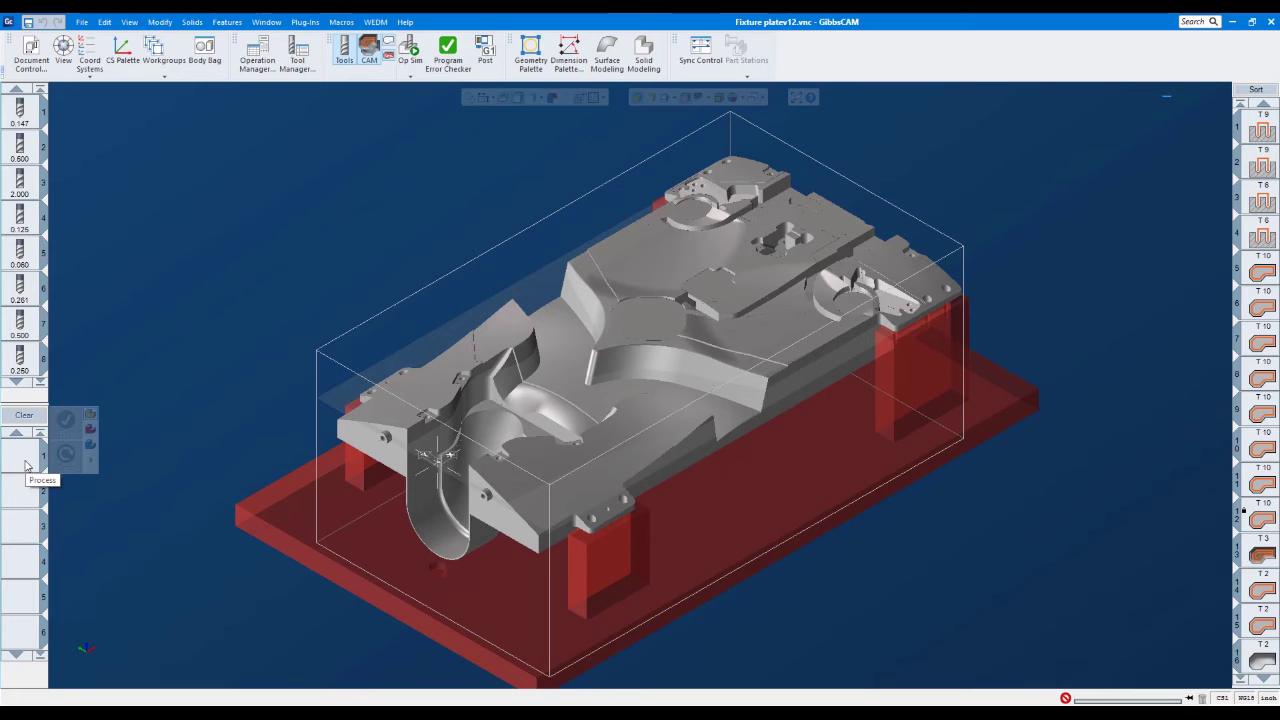
- Start a Contour process in the first process tile, enlarge the tool selection window and browse its tool categories
double_click(27, 457)
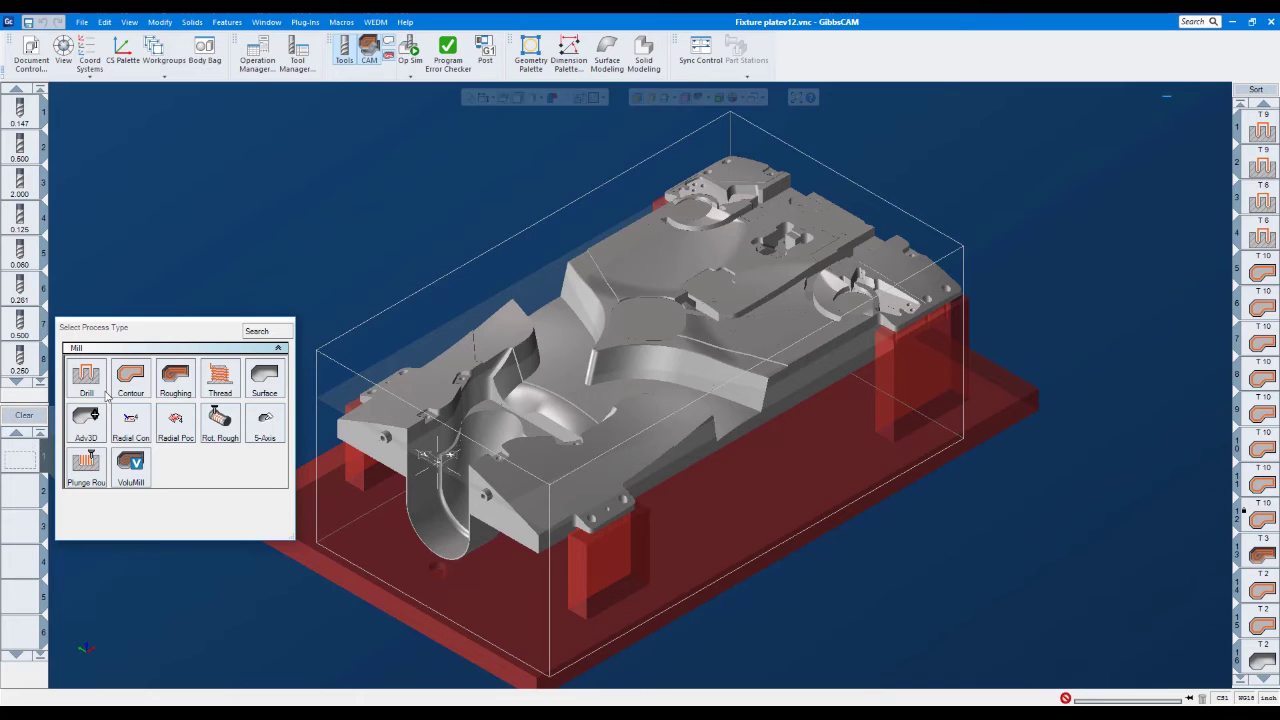
click(130, 378)
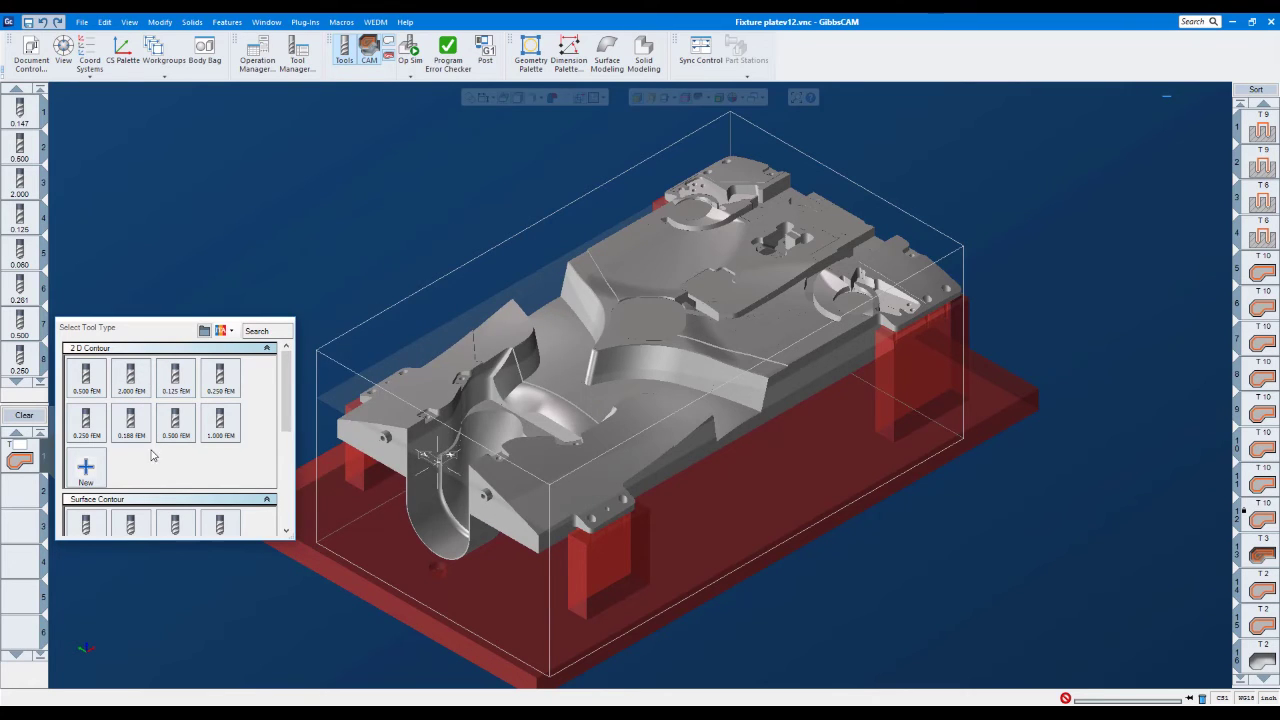
drag(170, 550, 165, 658)
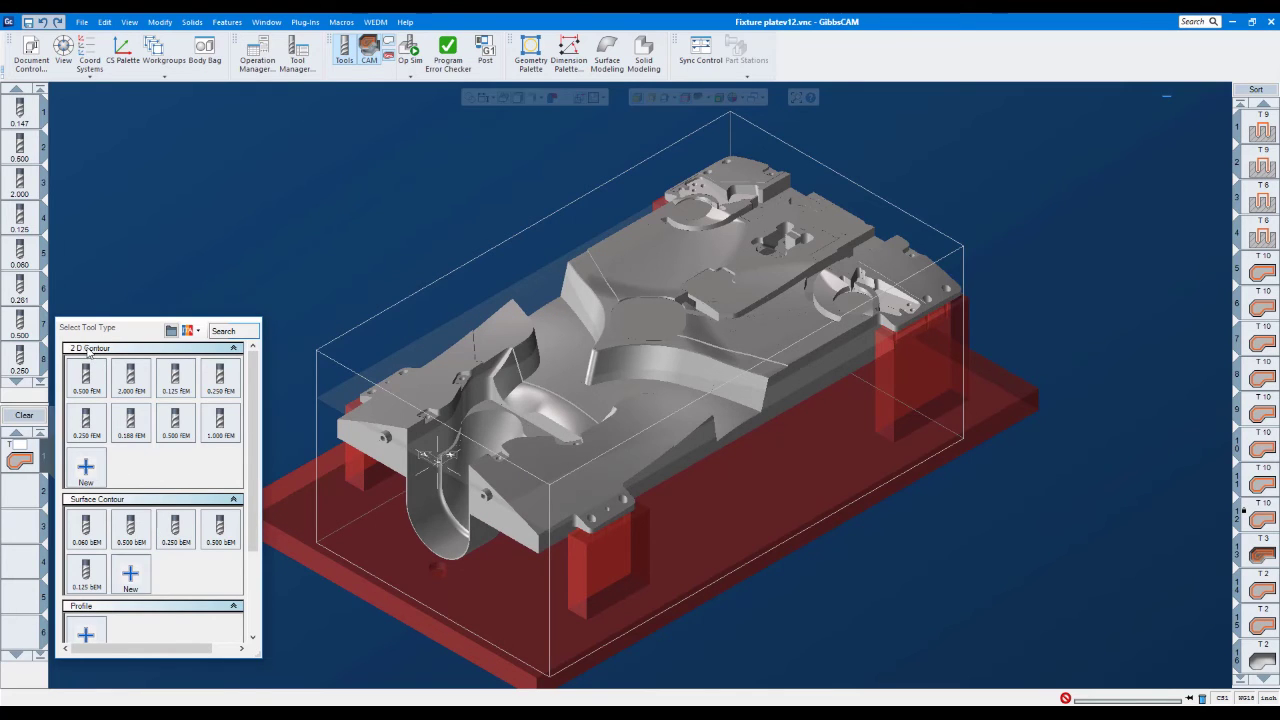
mouse_move(141, 545)
scroll(141, 545, down, 3)
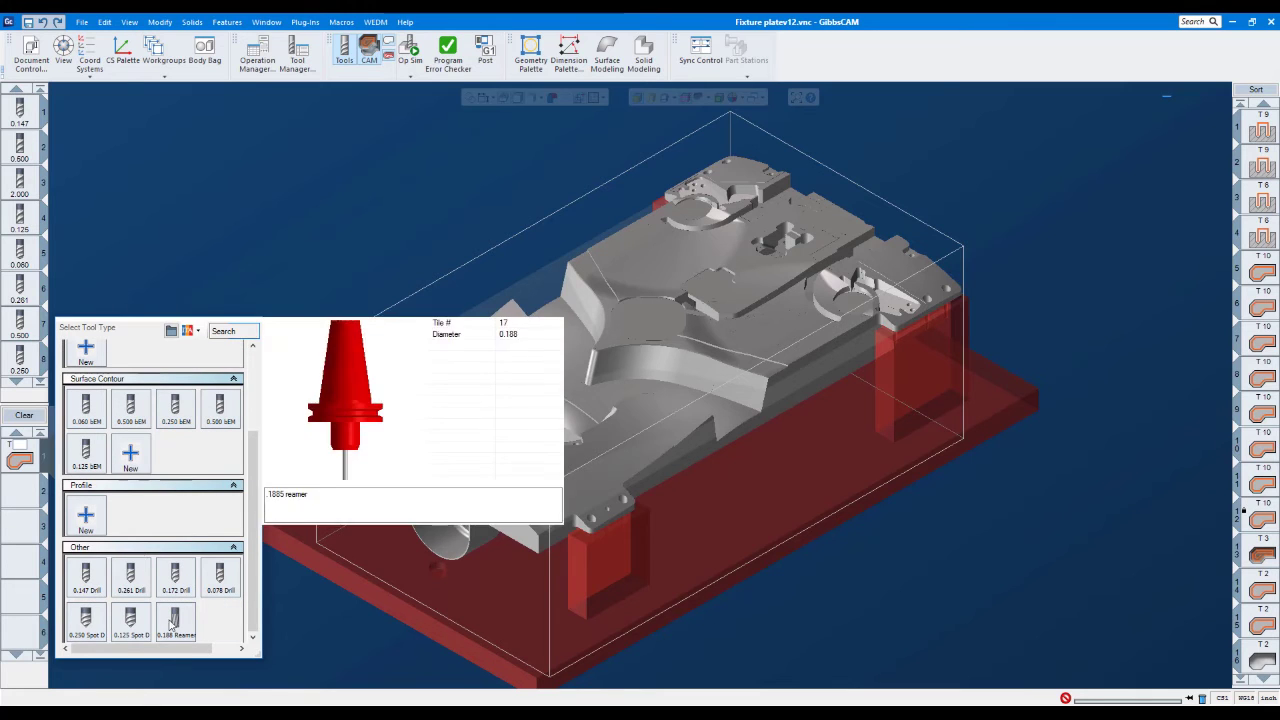
scroll(102, 533, up, 3)
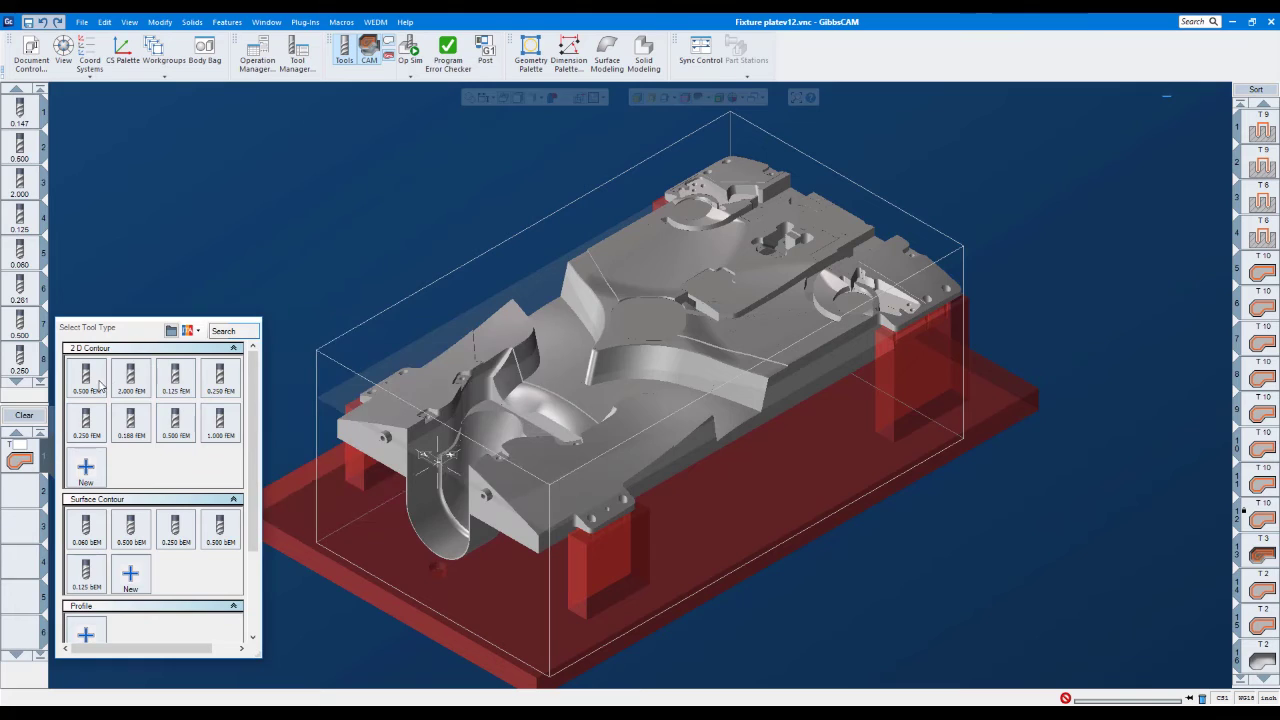
- Create a new 0.5 inch fEM end mill for the contour process and a second one in the next empty tool tile
mouse_move(97, 383)
click(86, 468)
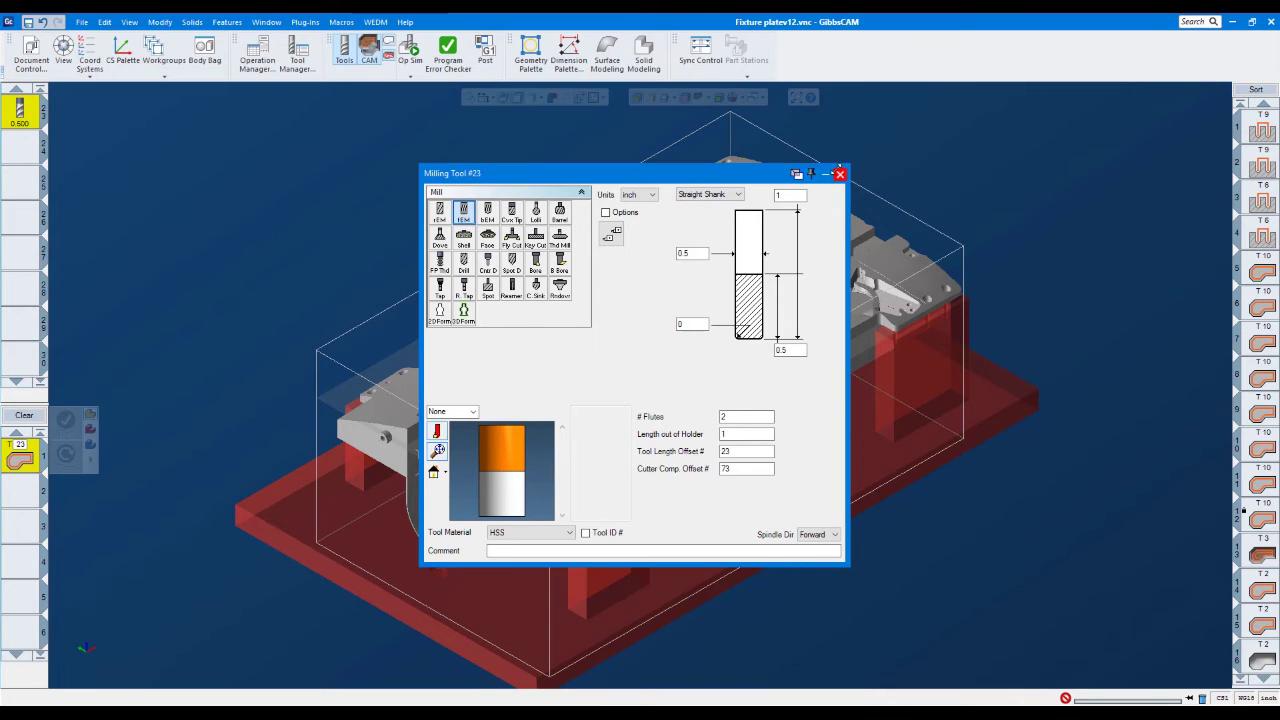
click(840, 175)
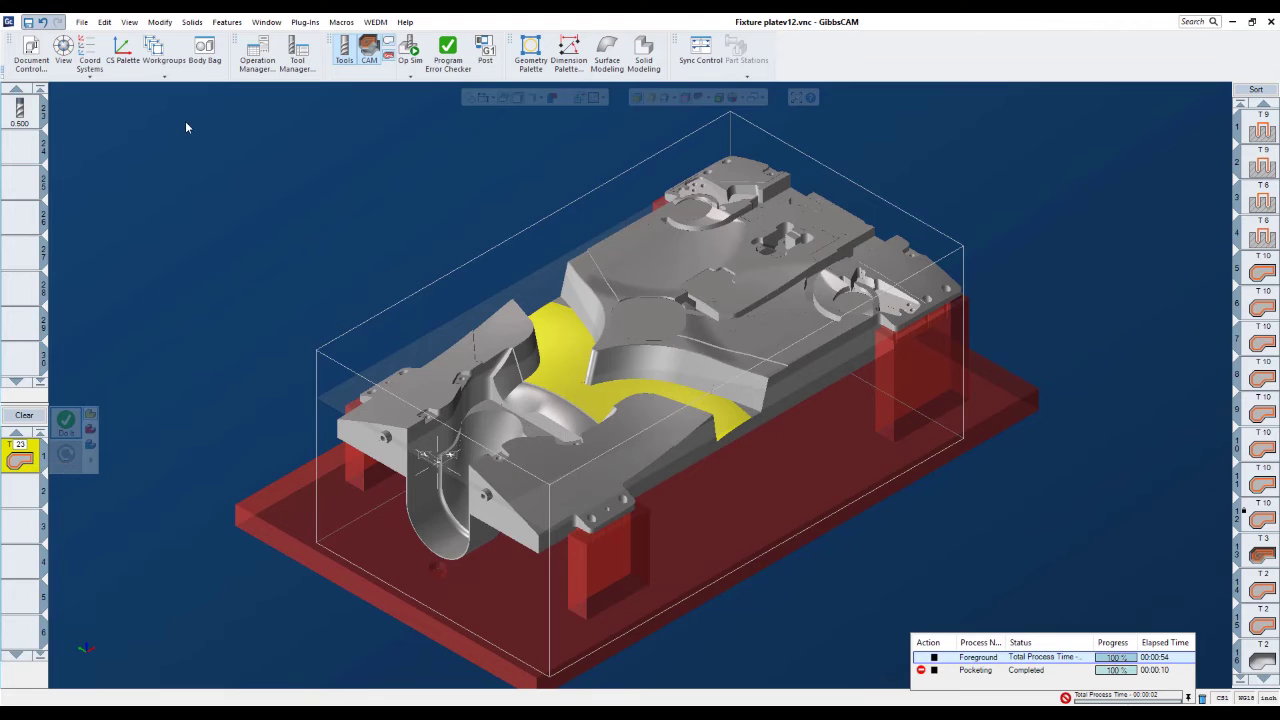
double_click(18, 153)
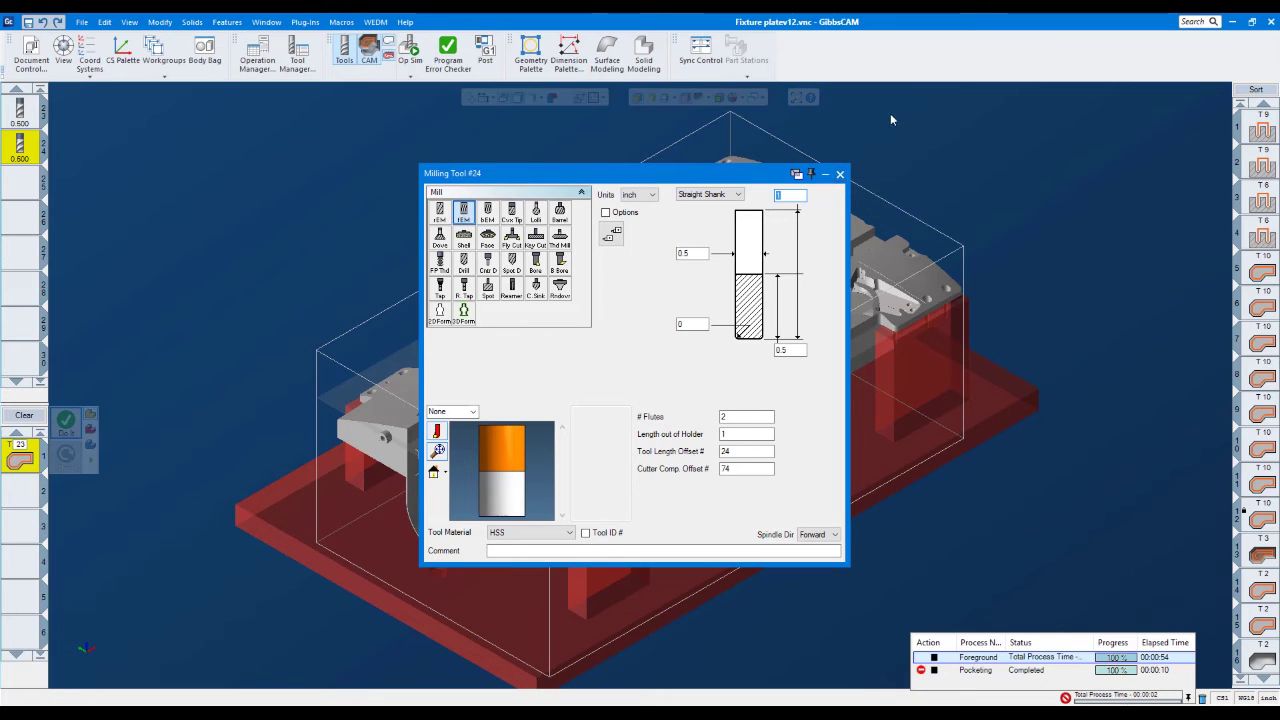
click(840, 175)
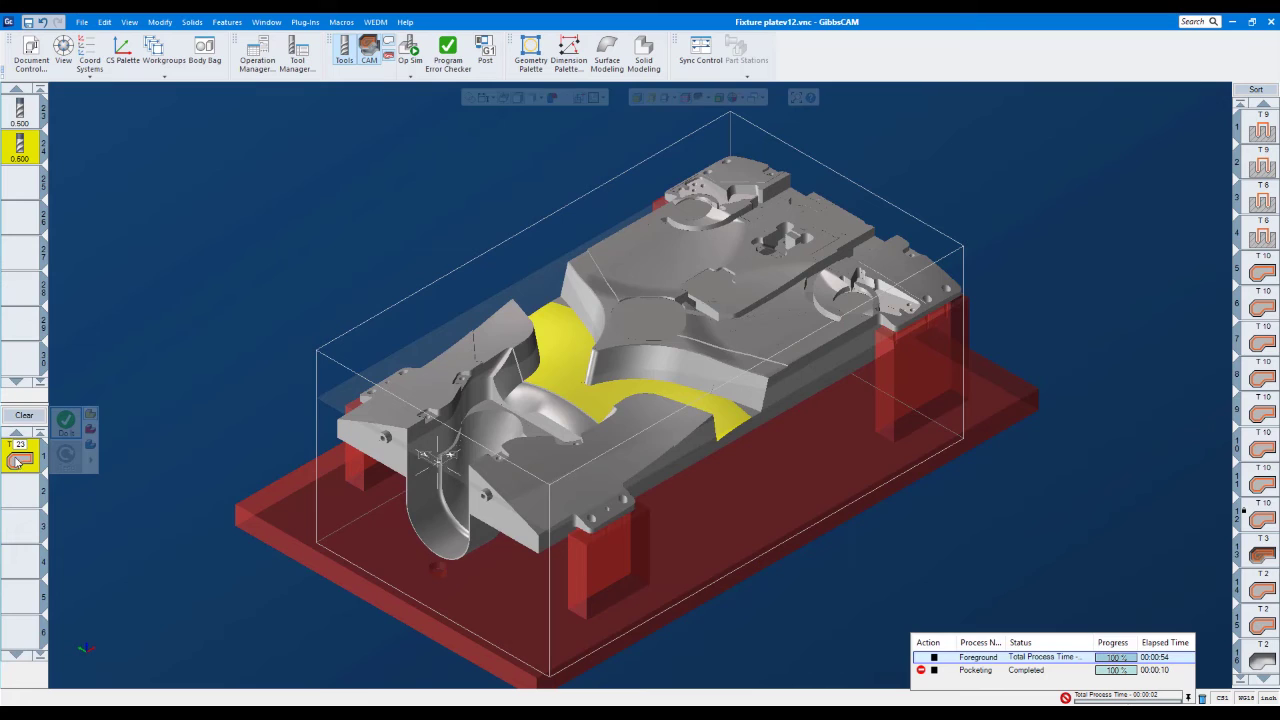
- Clear the contour process from the process list and create an Adv3D process with 0.5 inch tool 23 in the first tile
mouse_move(21, 455)
mouse_down()
mouse_move(120, 430)
mouse_move(990, 489)
mouse_move(1215, 695)
mouse_move(909, 597)
mouse_move(45, 490)
mouse_move(20, 455)
mouse_up()
click(28, 415)
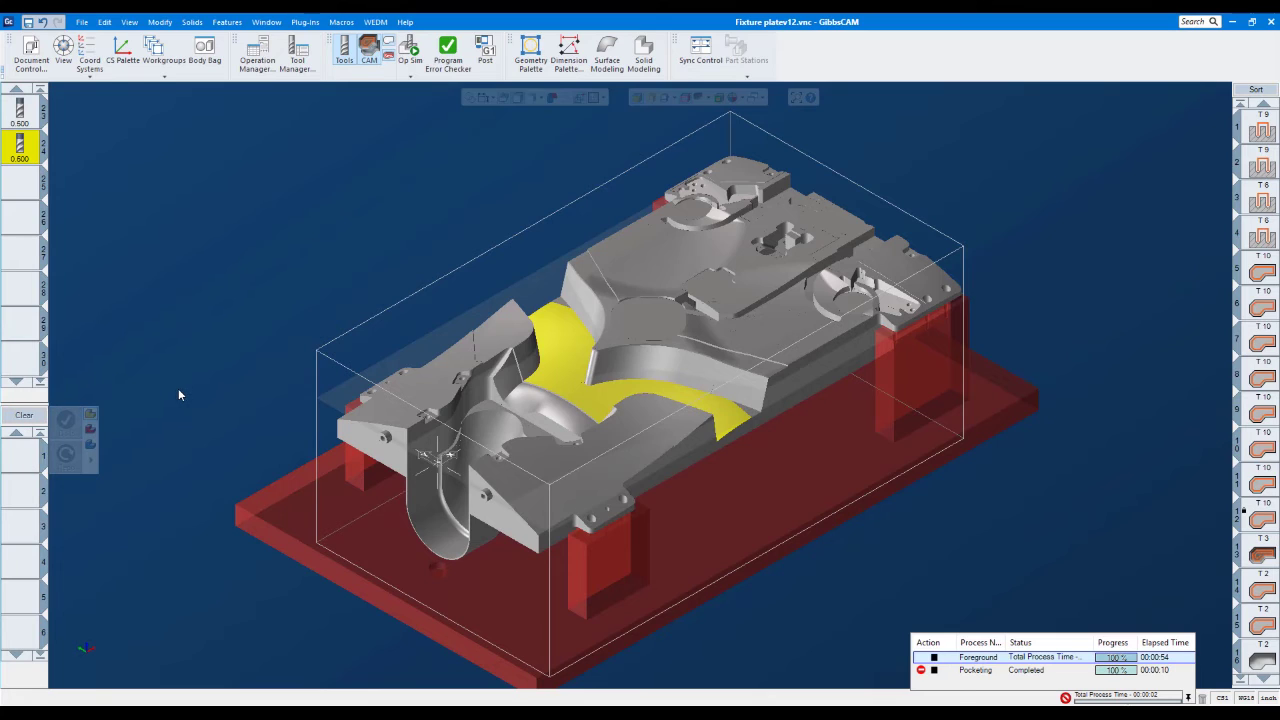
double_click(16, 462)
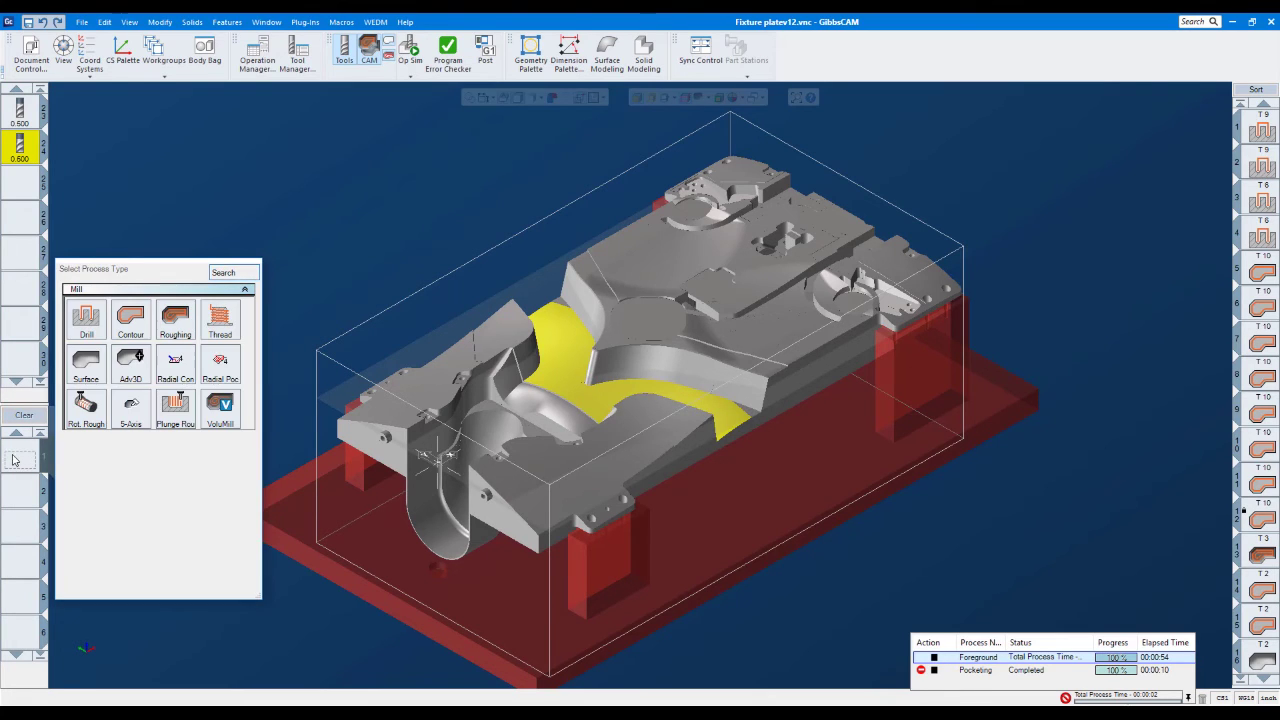
click(130, 368)
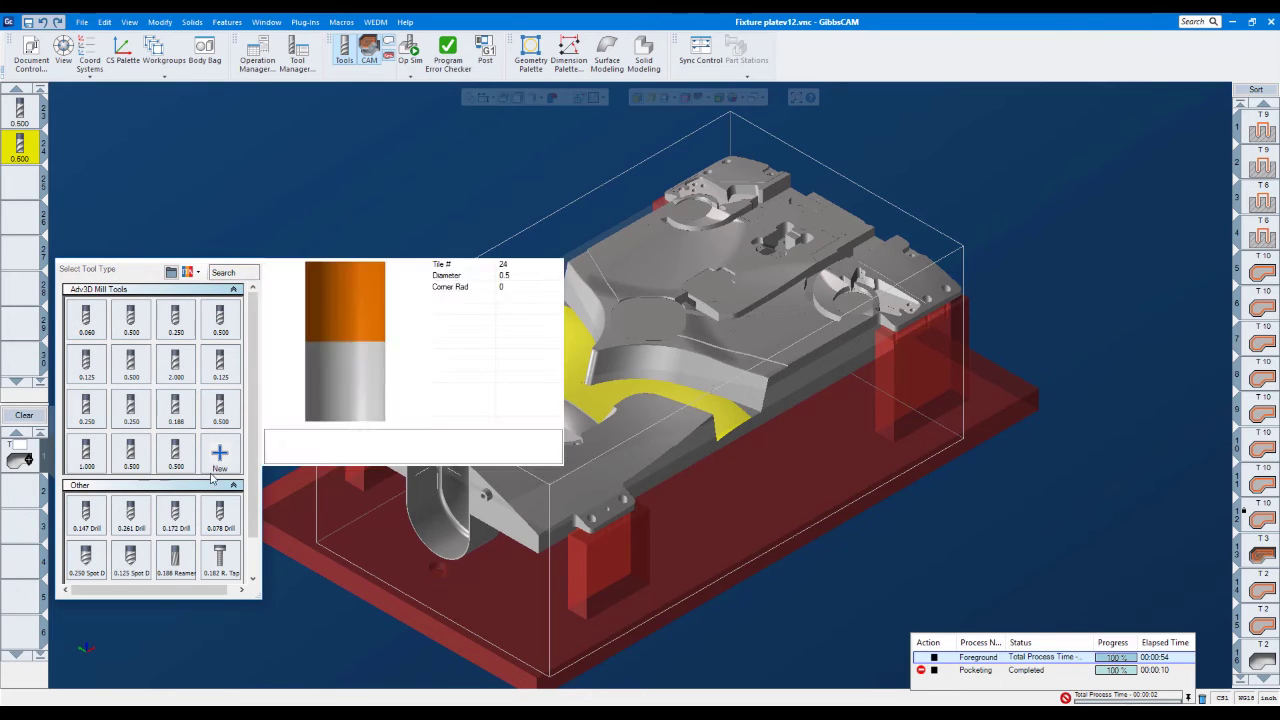
mouse_move(175, 467)
click(133, 456)
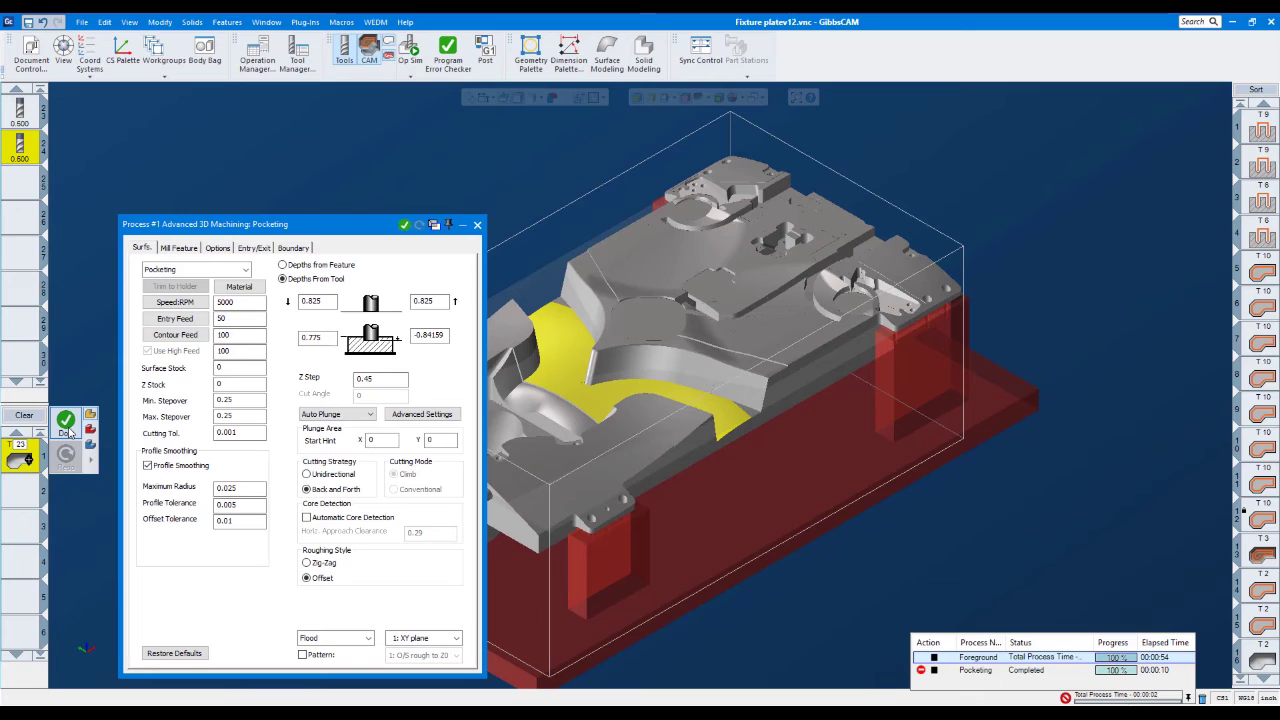
- Set the pocketing process's boundary type to Silhouette and stock type to None, and calculate the toolpath on the selected faces
click(283, 250)
click(262, 280)
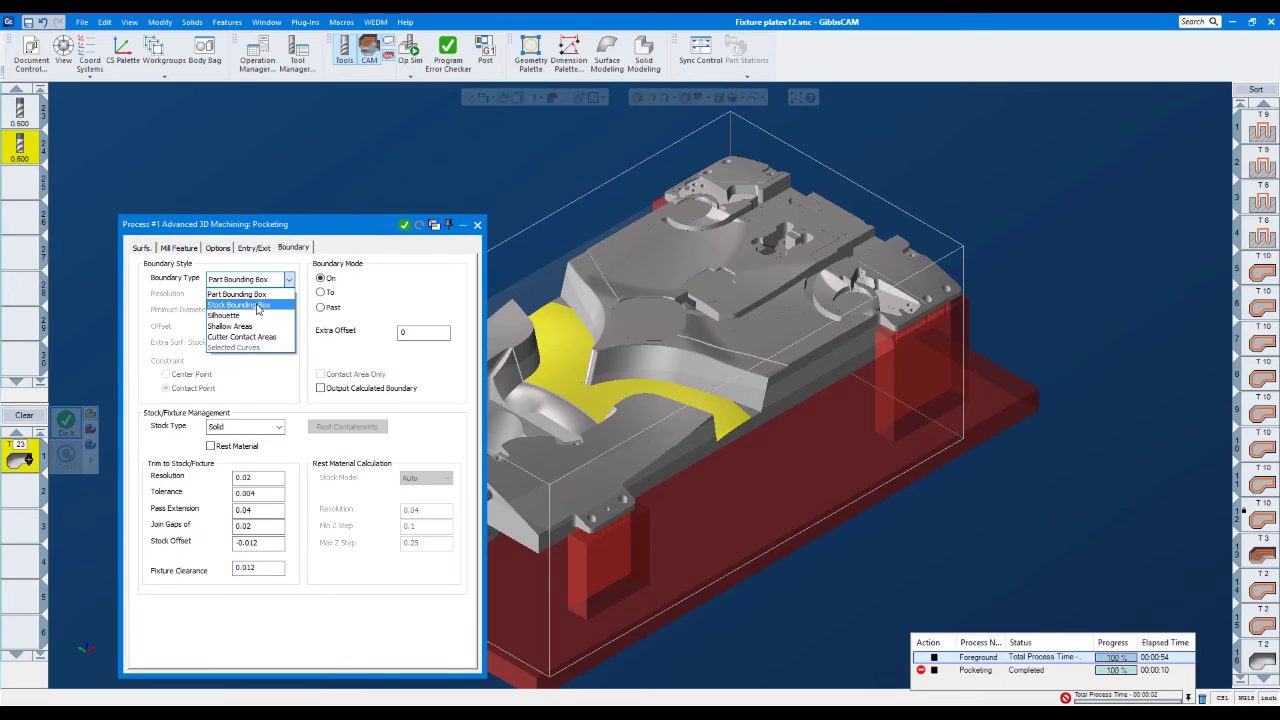
click(243, 326)
click(258, 279)
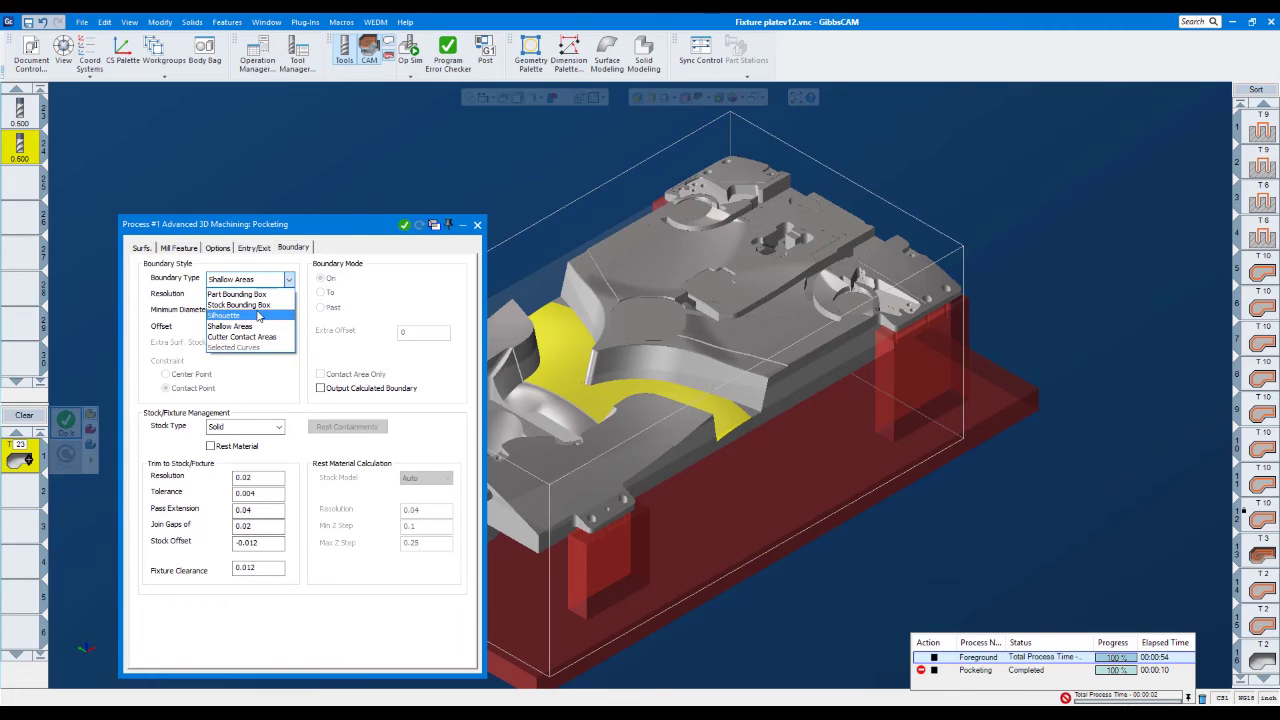
click(258, 316)
click(250, 426)
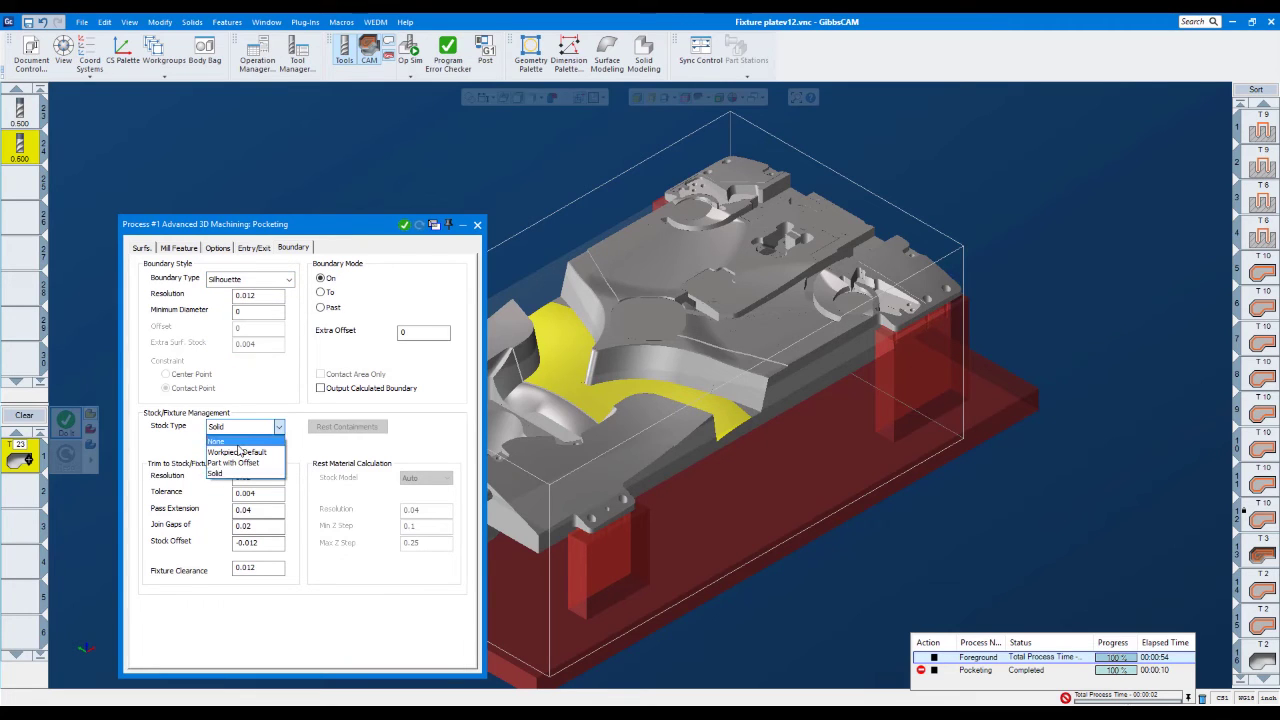
click(216, 441)
click(65, 420)
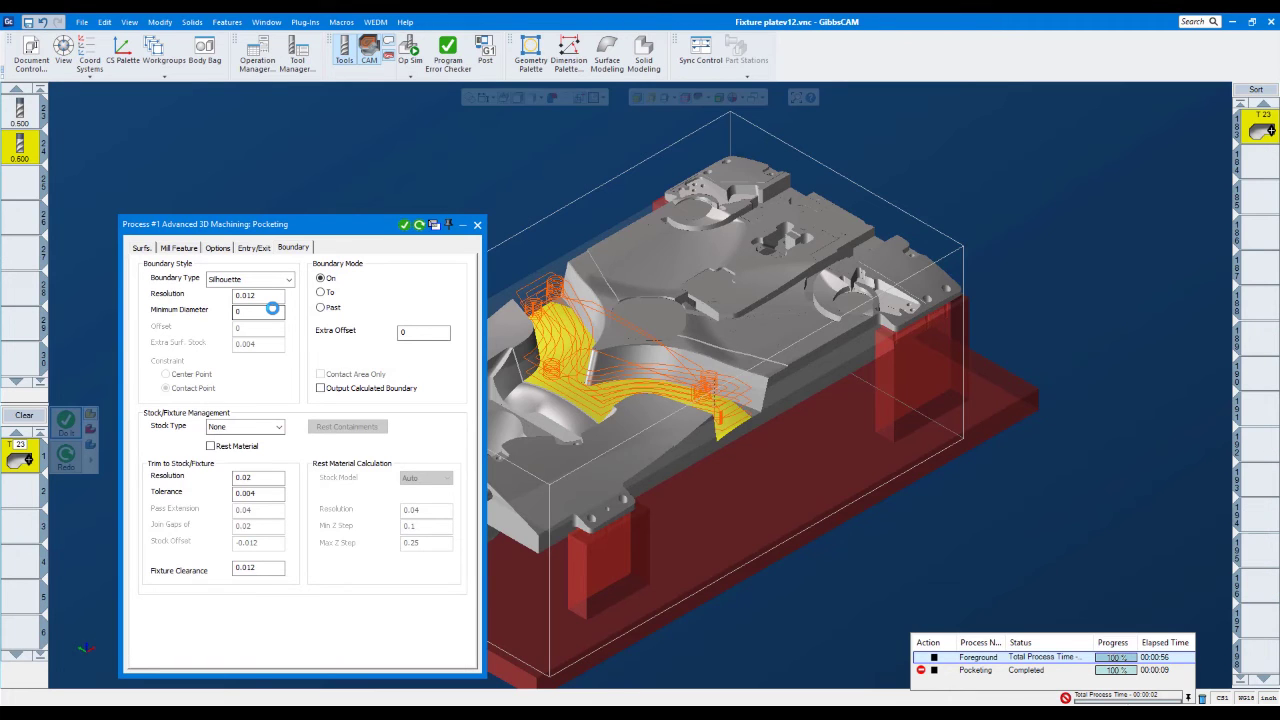
- Set the pocketing process's Z Step to 0.6 and redo the existing operation to recalculate its toolpath
drag(200, 224, 186, 140)
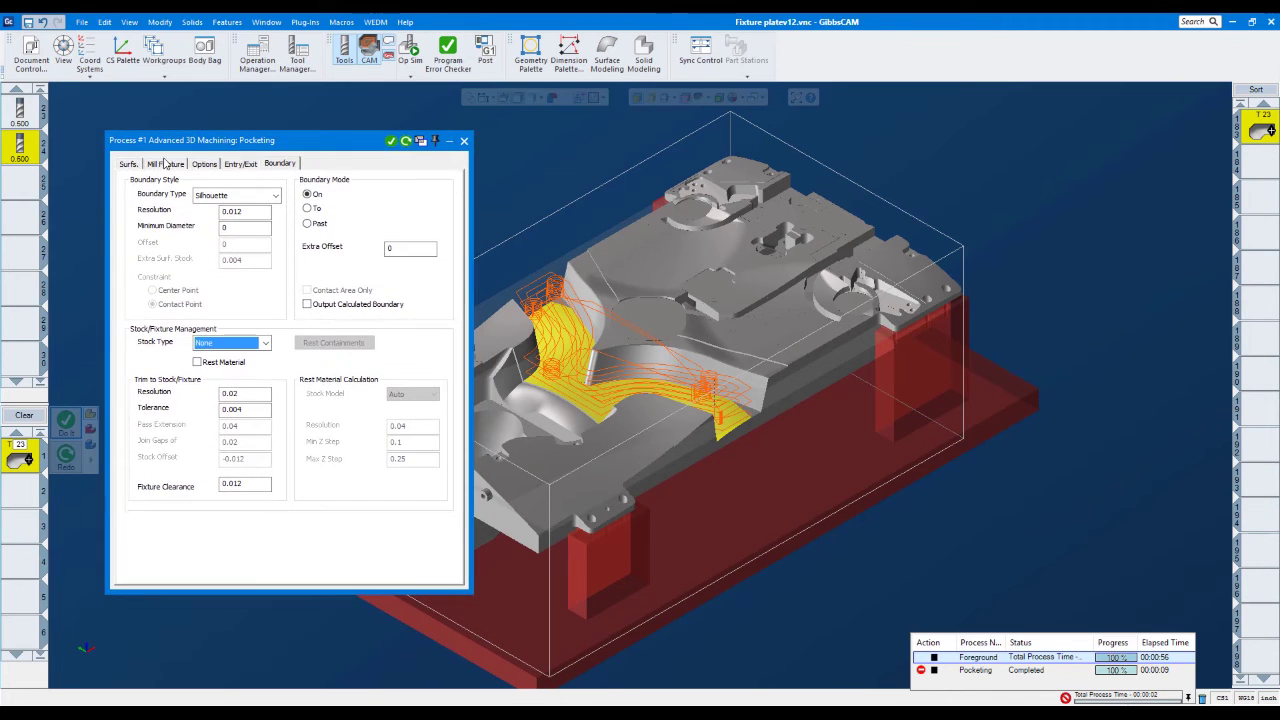
click(129, 164)
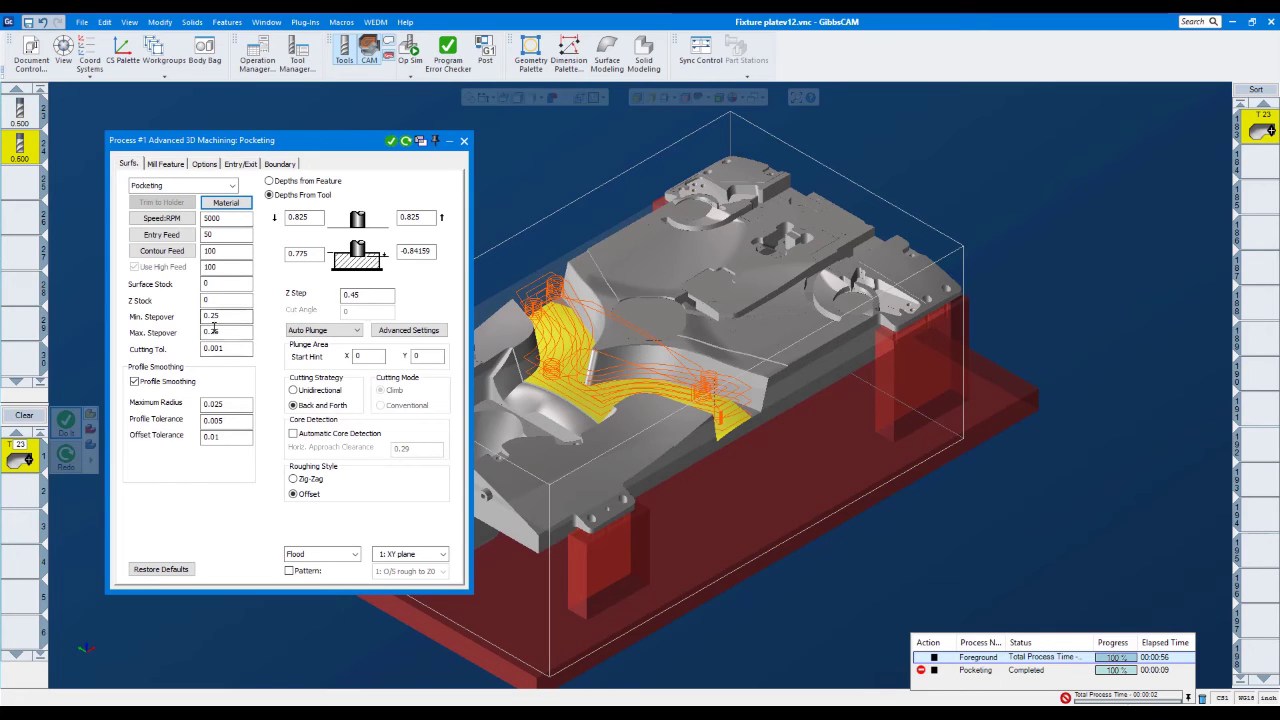
click(365, 296)
drag(365, 296, 387, 297)
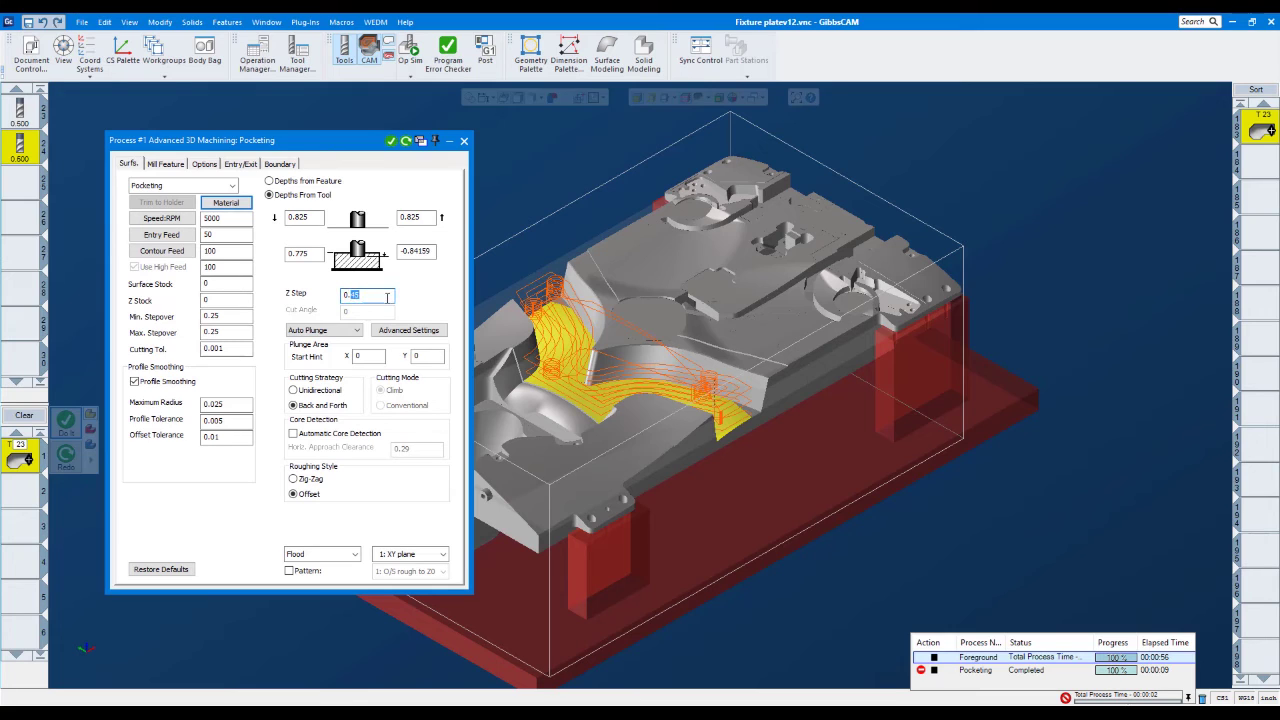
text(6)
mouse_move(339, 149)
mouse_down()
mouse_move(405, 172)
mouse_move(319, 150)
mouse_up()
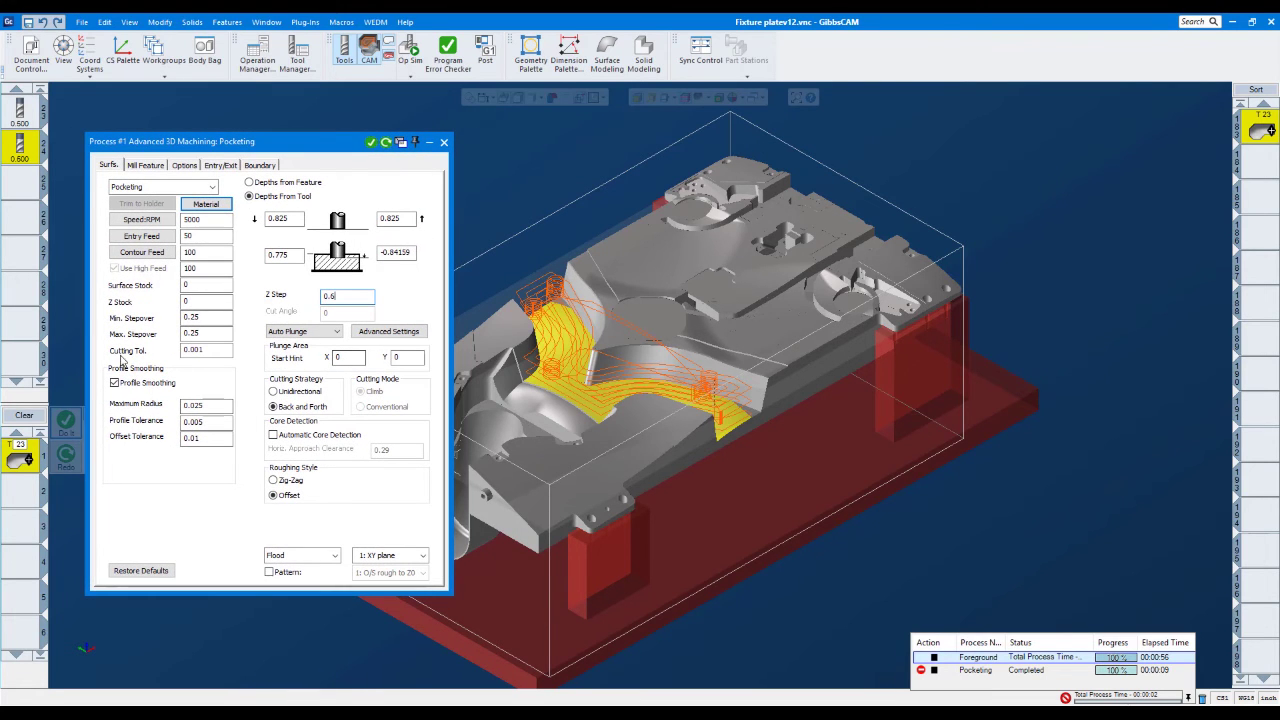
drag(333, 148, 375, 141)
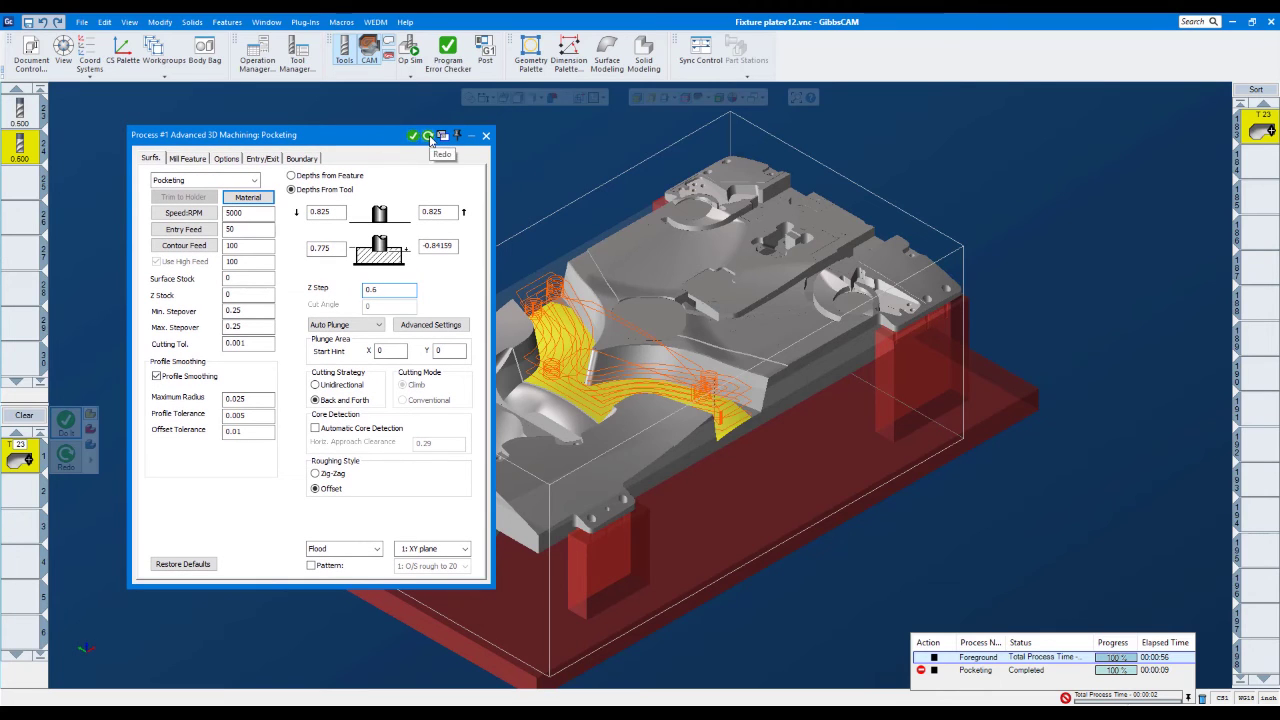
click(428, 136)
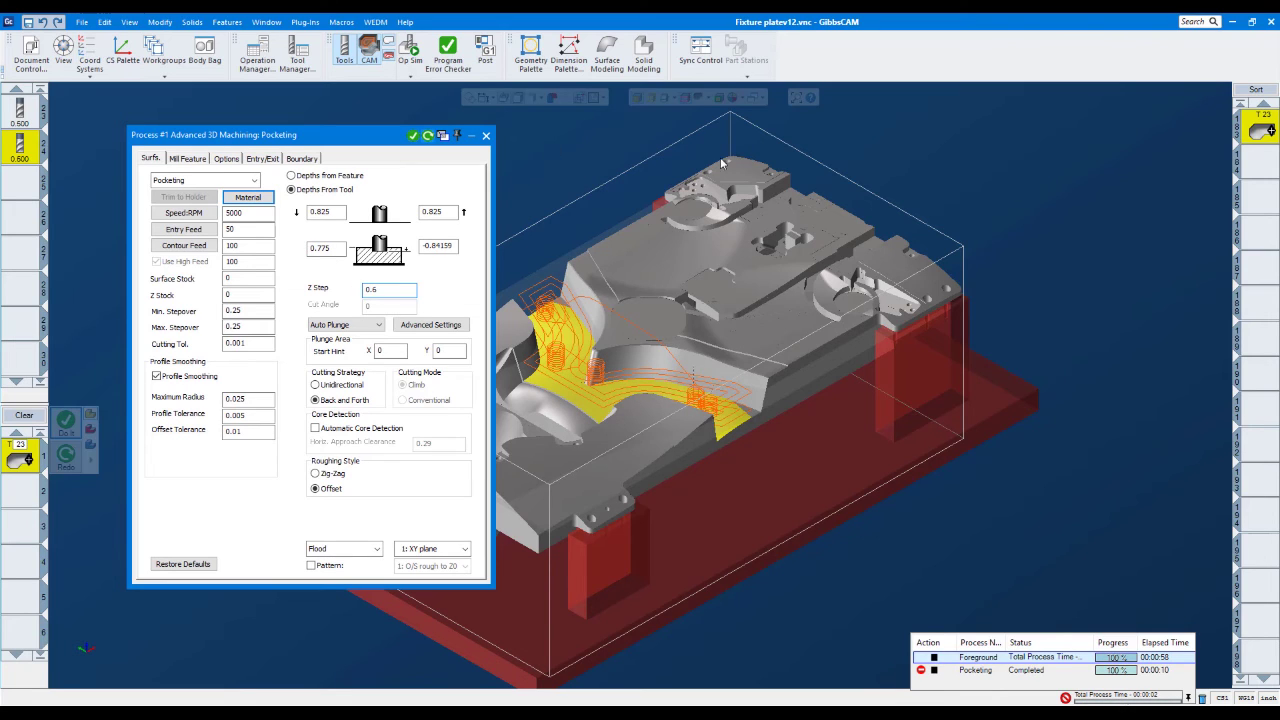
- Deselect the machined faces and review the pocketing process's Options, Entry/Exit and Boundary settings
mouse_move(574, 156)
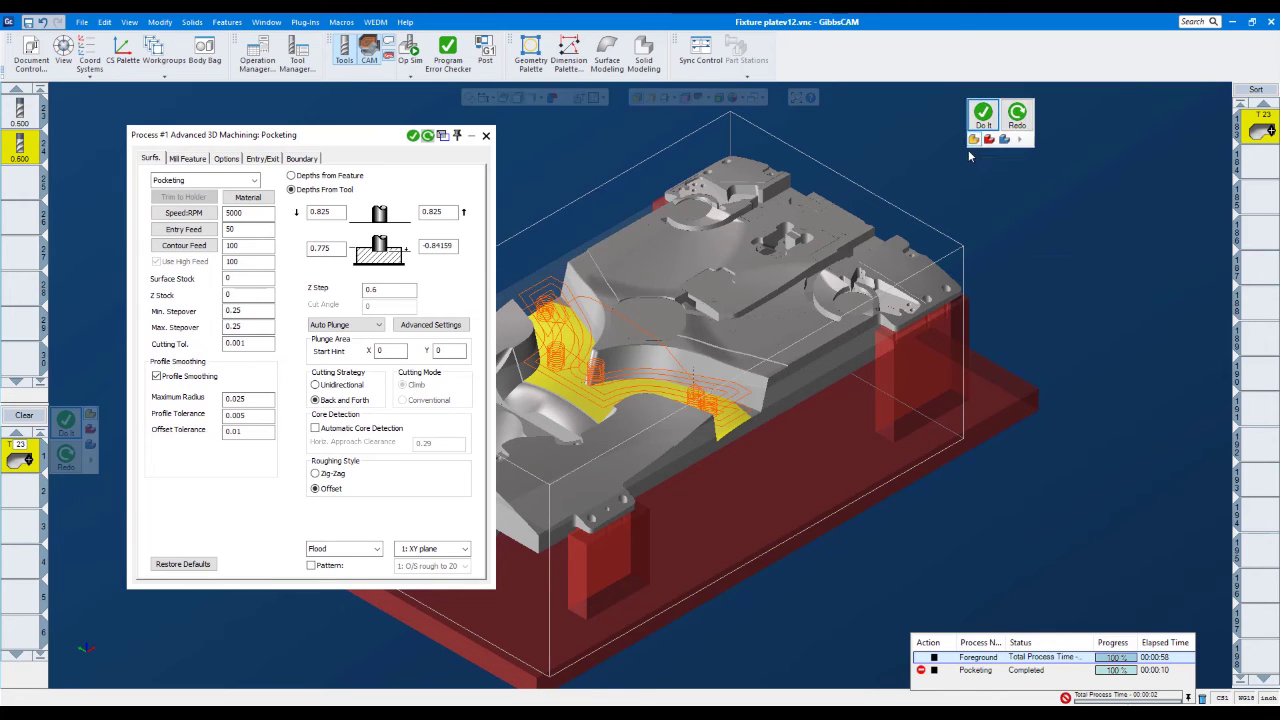
click(1025, 338)
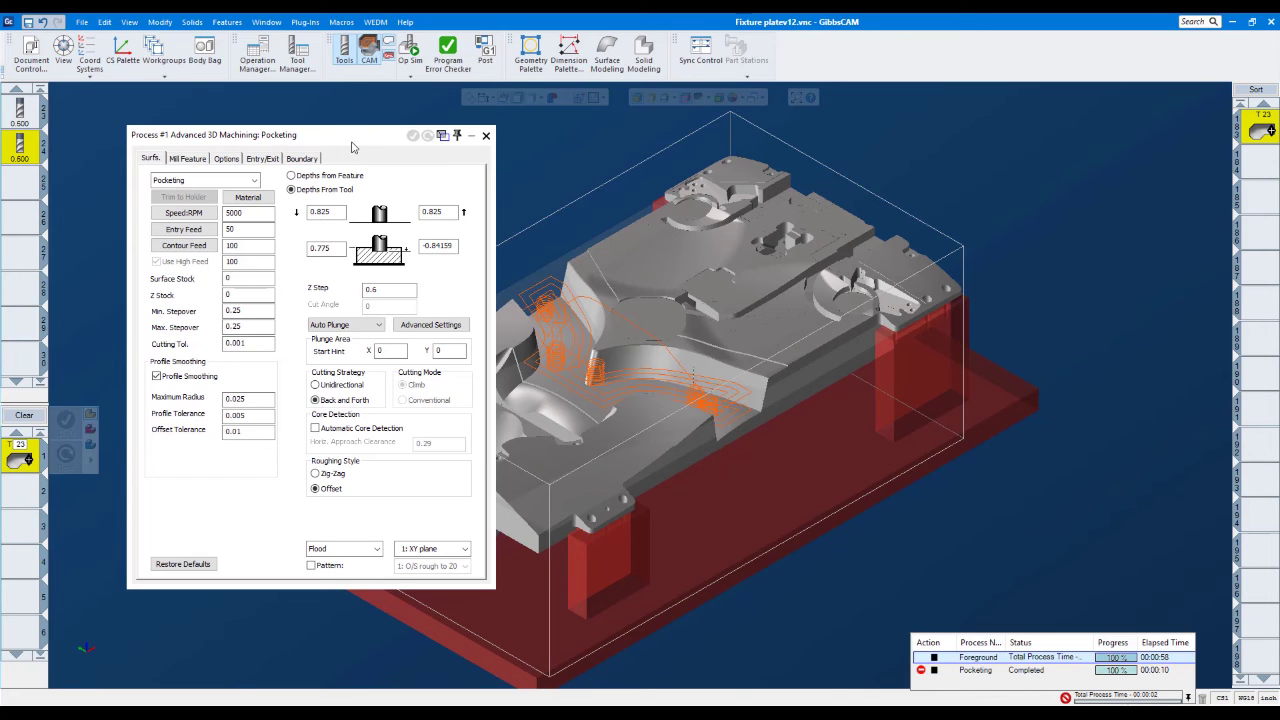
mouse_move(250, 134)
mouse_down()
mouse_move(276, 140)
mouse_move(227, 133)
mouse_up()
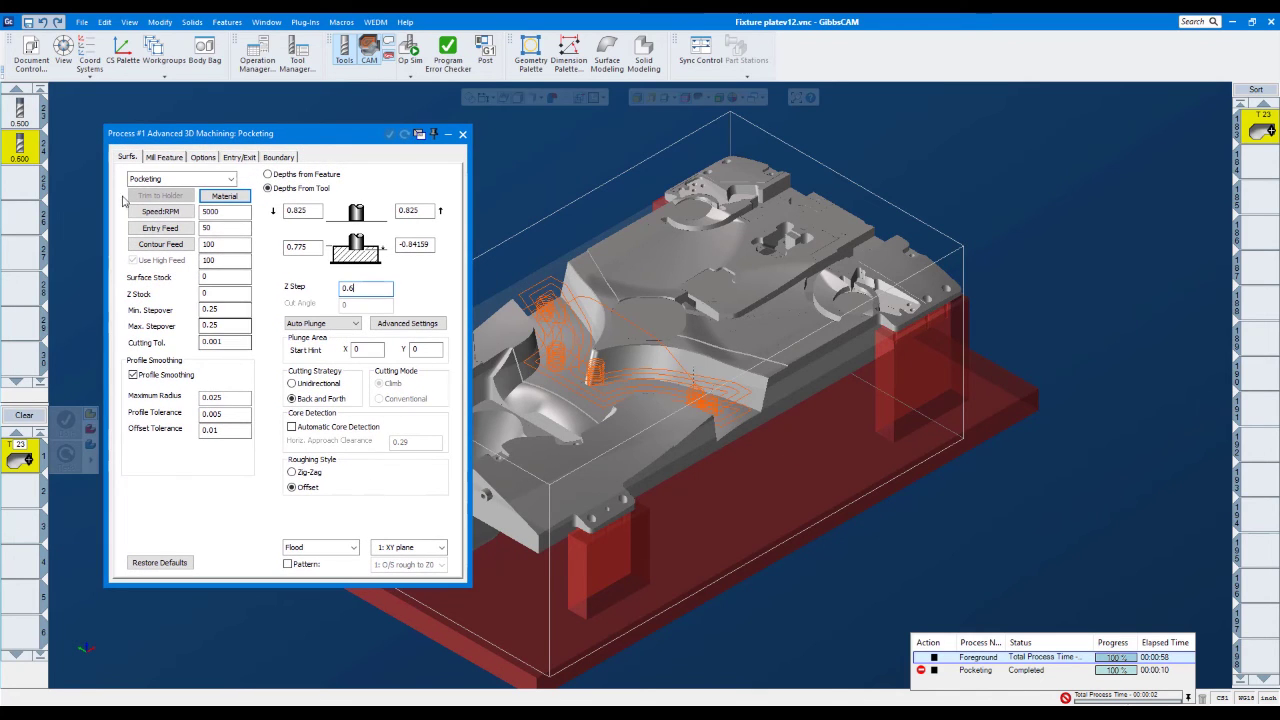
click(203, 157)
click(239, 157)
click(278, 157)
click(127, 157)
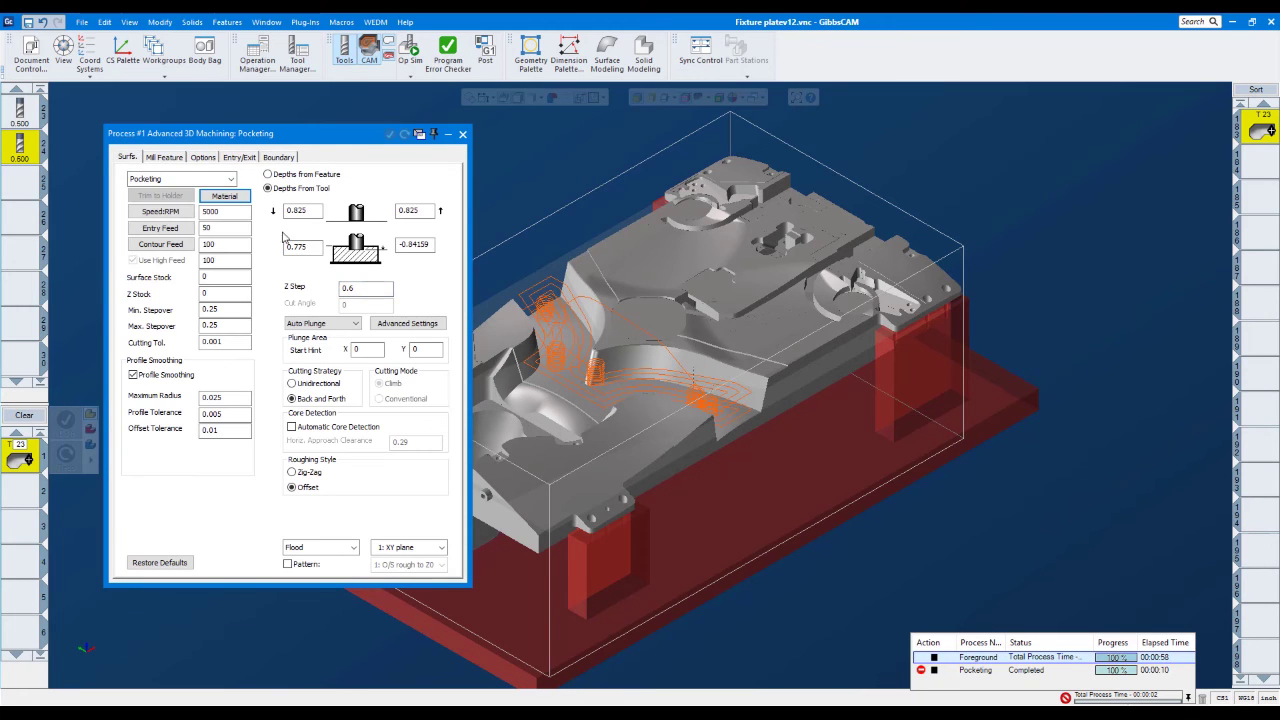
- Create a second pocketing operation on the large concave face in the plate's rear half, and close the process dialog
click(664, 268)
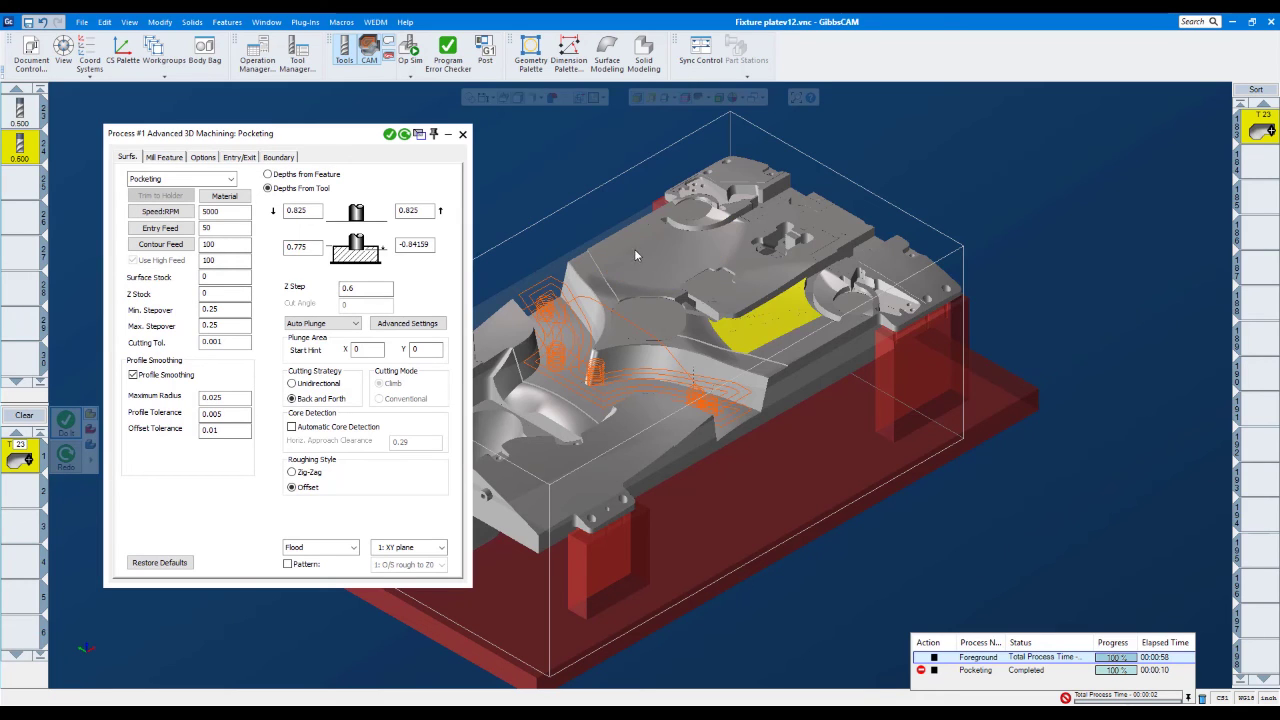
click(652, 260)
right_click(652, 260)
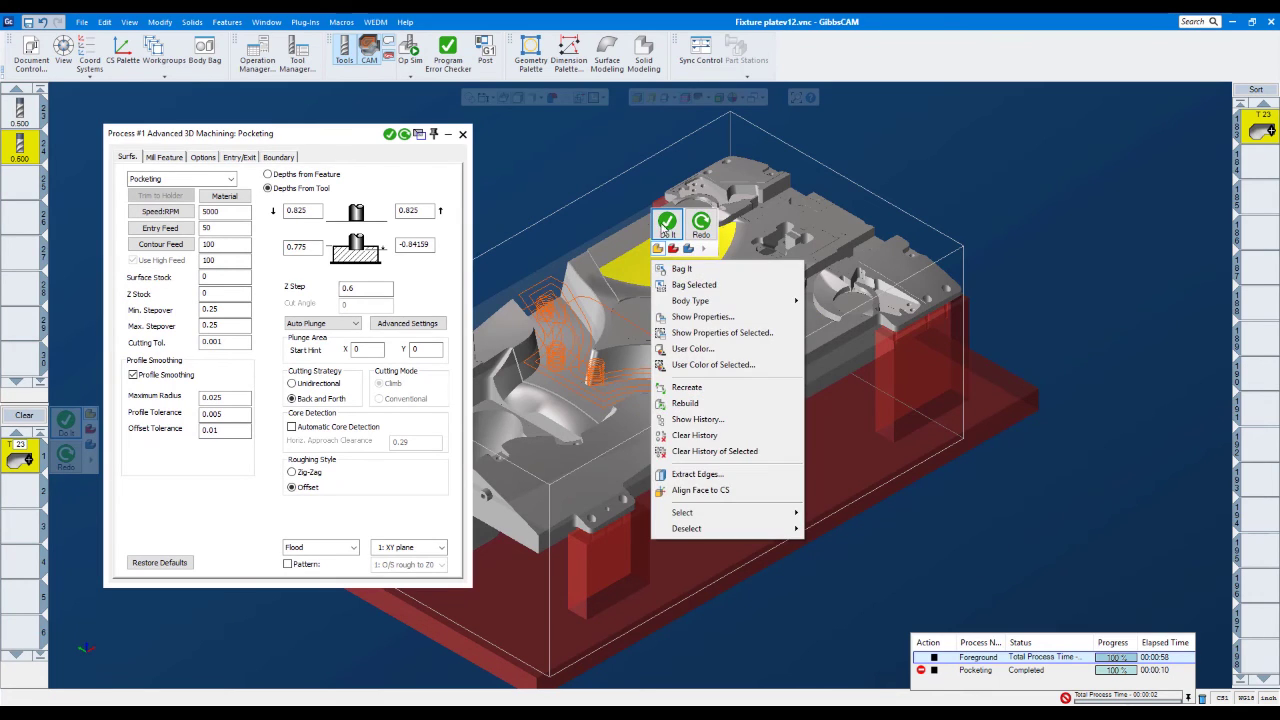
click(667, 222)
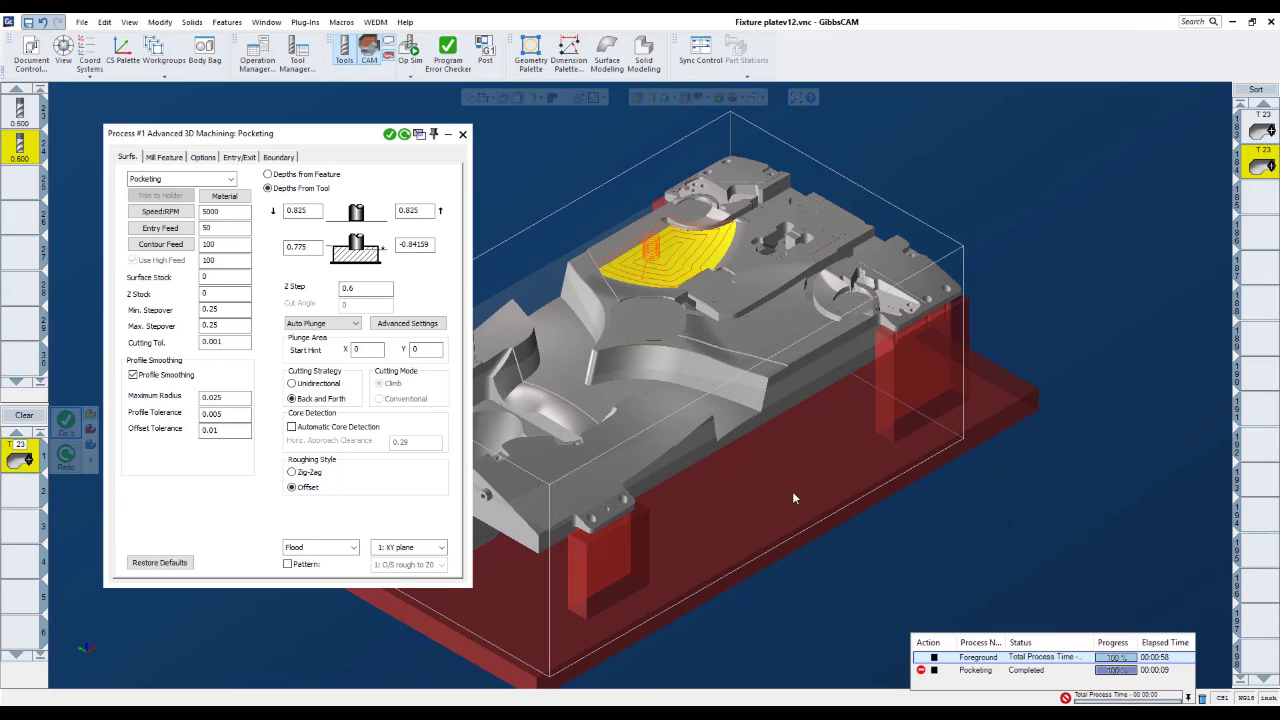
click(461, 136)
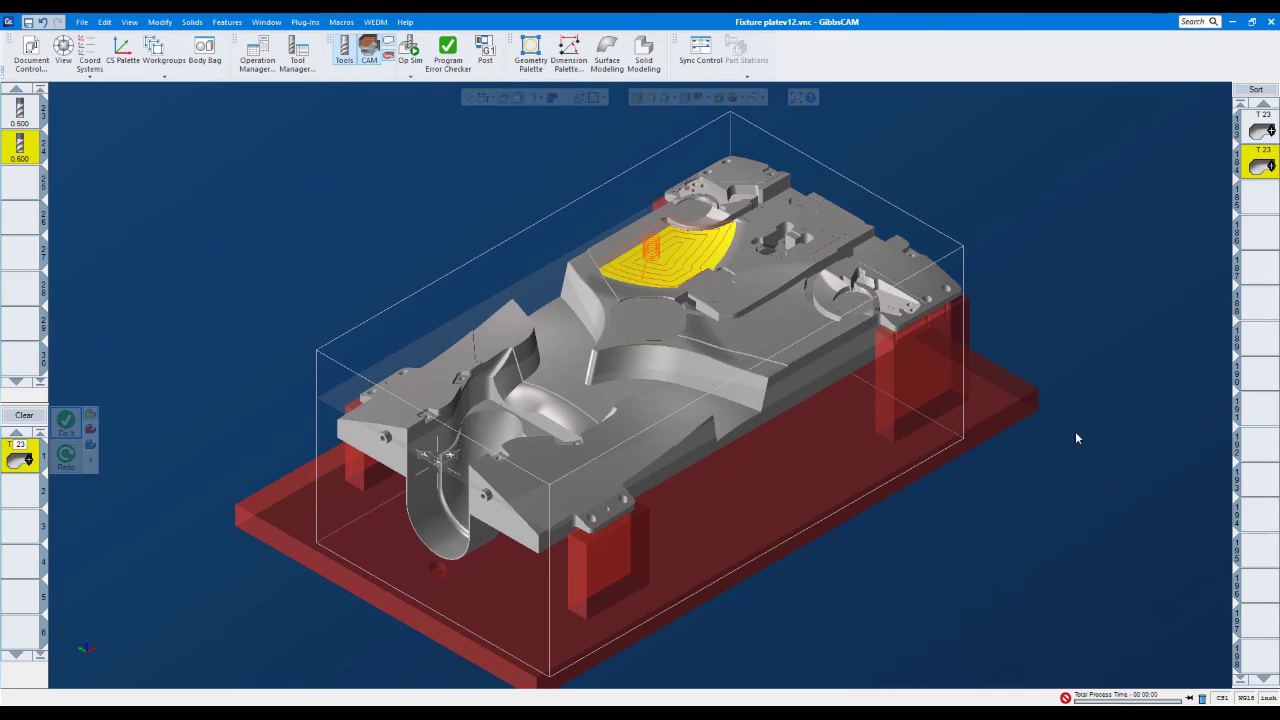